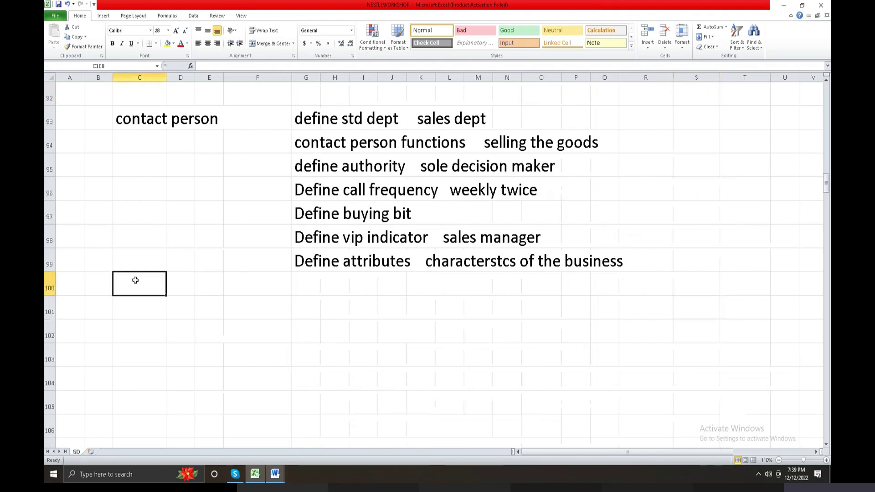
- Enter 'item category' as the new heading in C100
type("define")
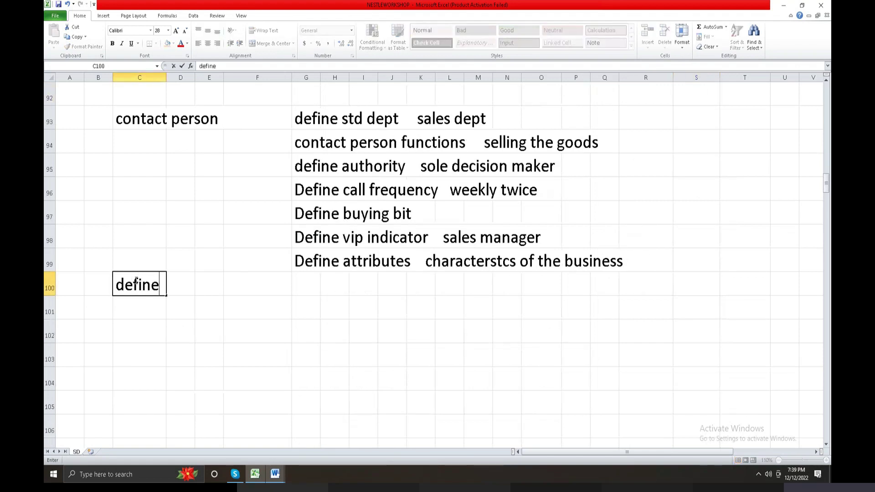
type(" it")
key("BackSpace")
key("BackSpace")
key("BackSpace")
key("BackSpace")
key("BackSpace")
key("BackSpace")
key("BackSpace")
key("BackSpace")
key("BackSpace")
type("item ca")
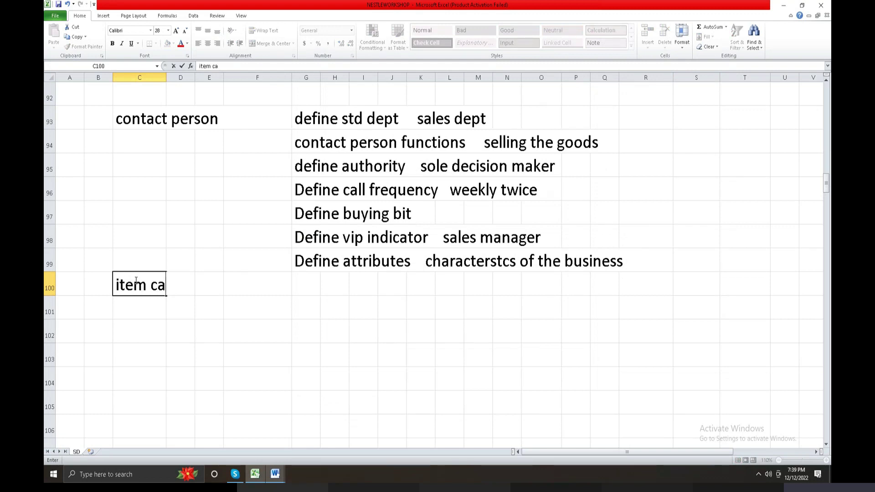
type("tegory")
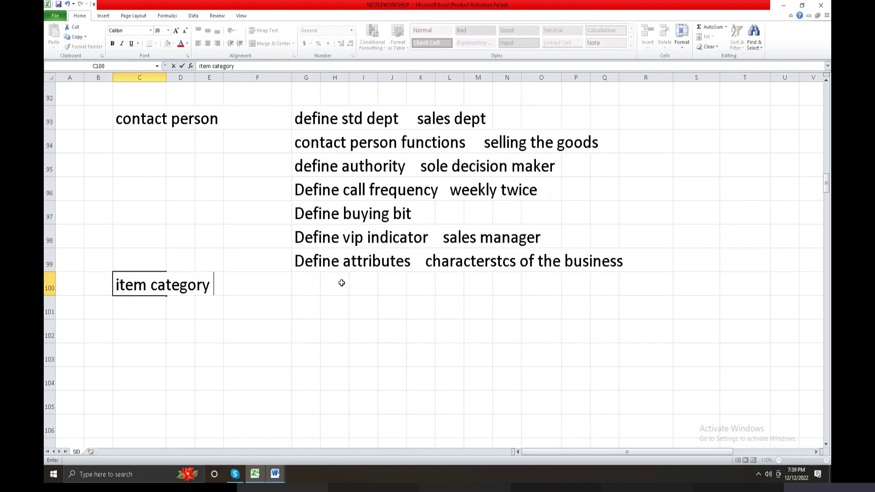
- Add notes 'define item category' in G101 and 'define number range' in G102
left_click(294, 306)
type("def")
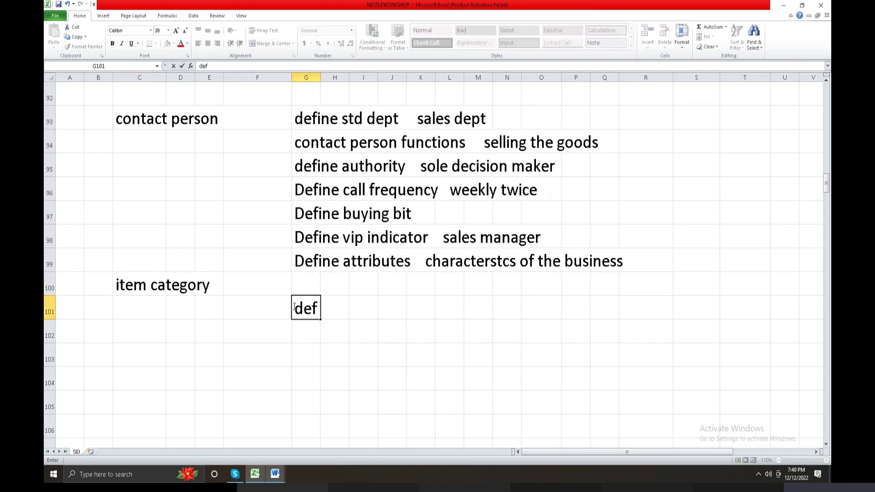
type("ine item ")
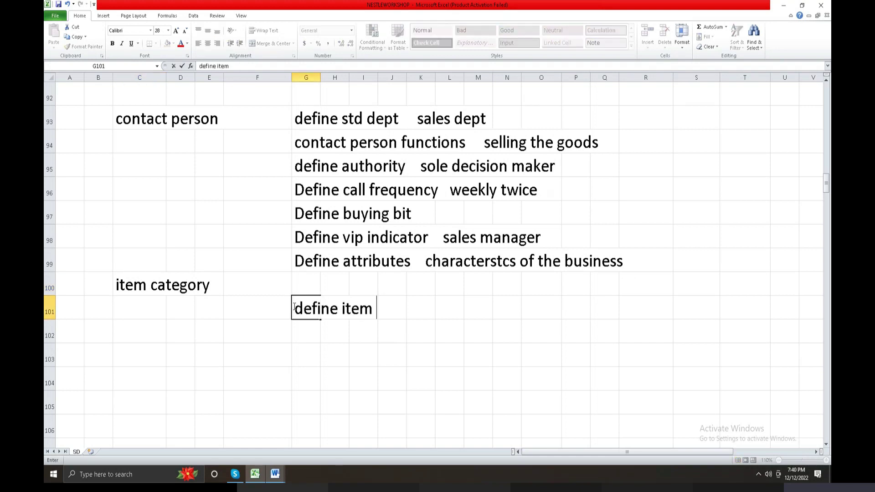
type("categor")
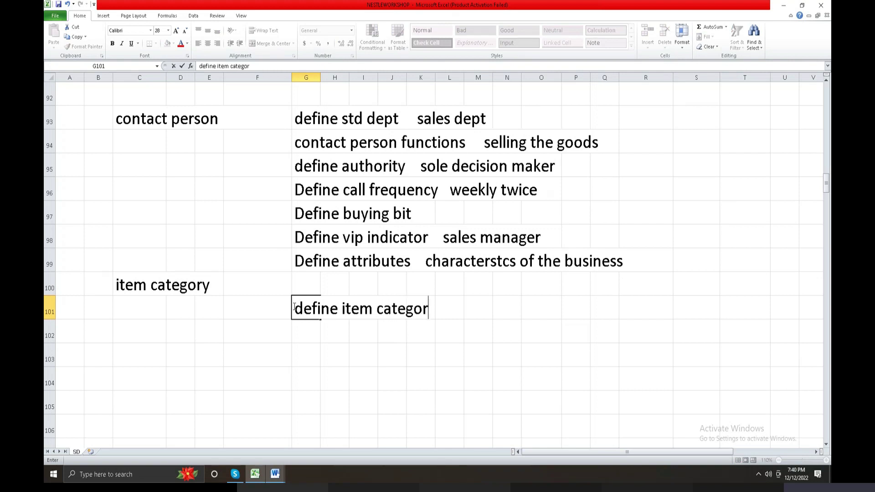
type("y")
left_click(298, 330)
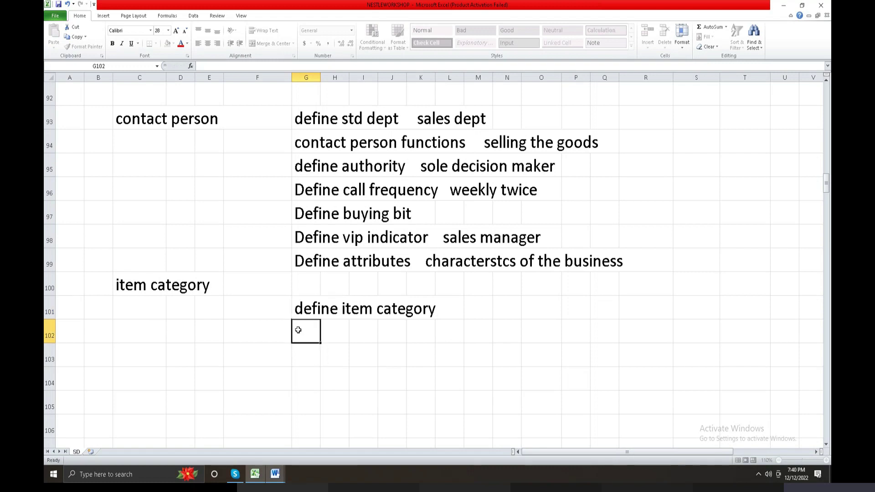
type("define nu")
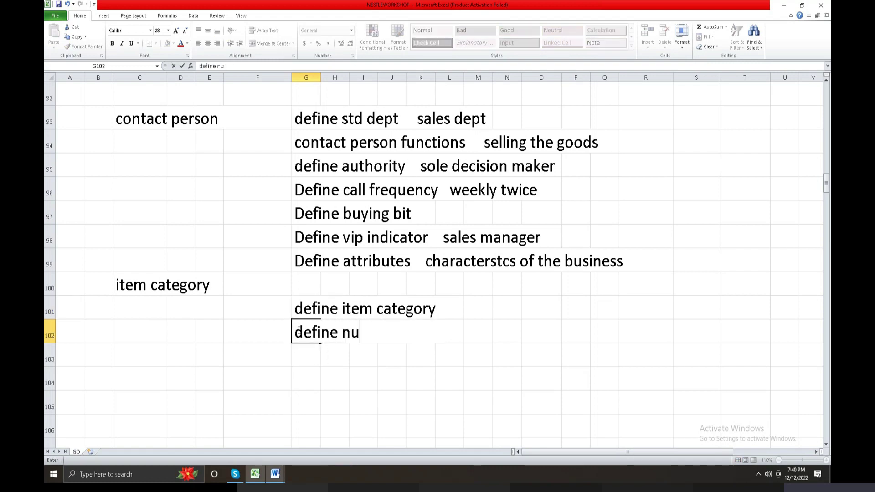
type("mber rna")
key("BackSpace")
key("BackSpace")
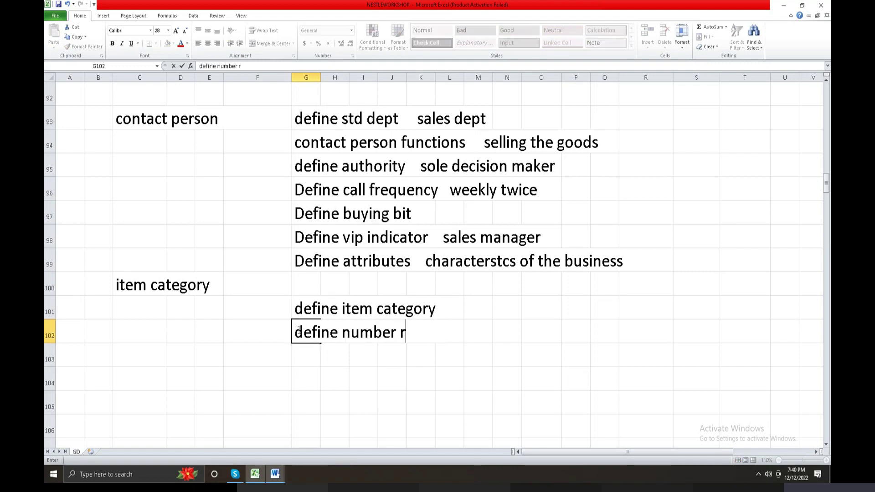
type("ange")
left_click(274, 474)
- Append 'or high' after the priority value 1 in the blueprint
scroll(320, 264, "up", 15)
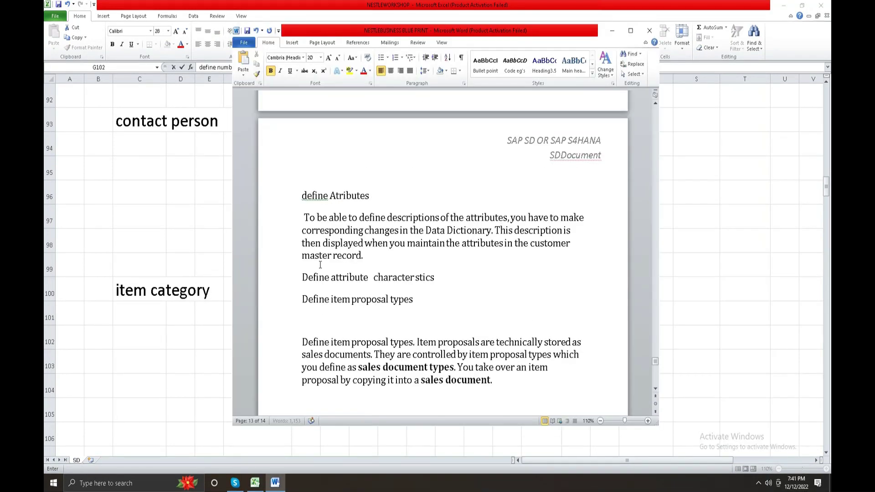
scroll(320, 264, "up", 15)
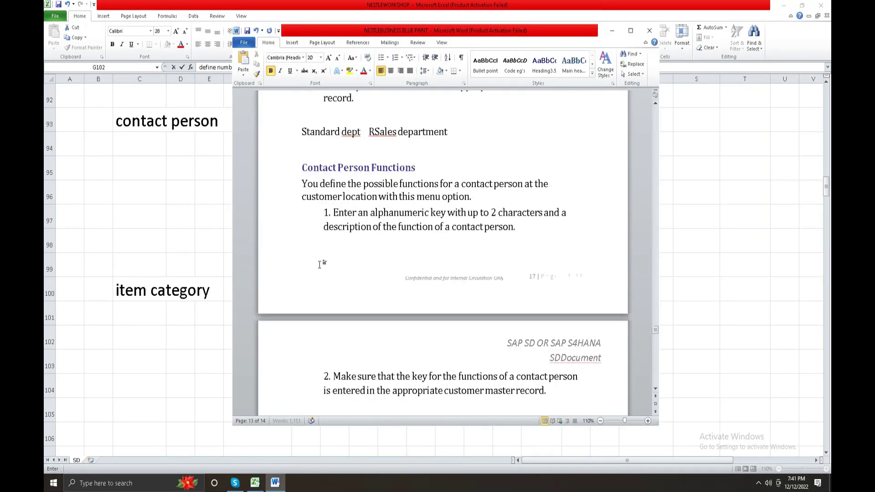
scroll(320, 264, "up", 15)
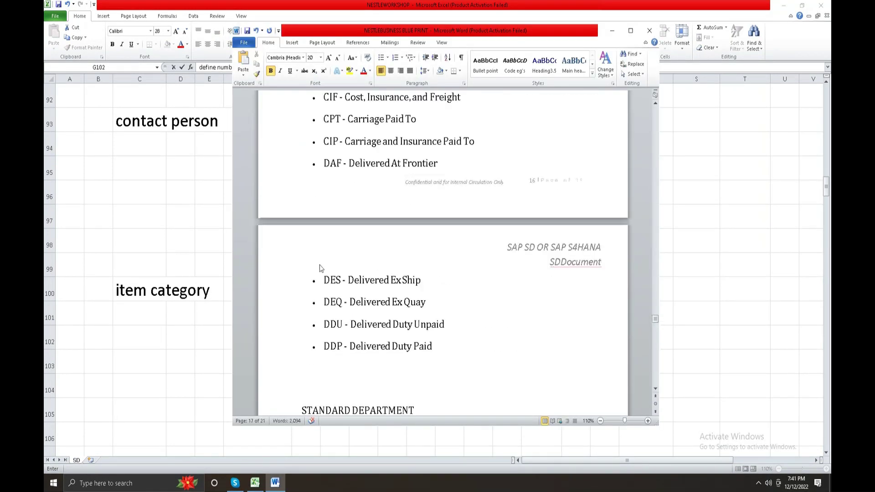
scroll(320, 265, "up", 15)
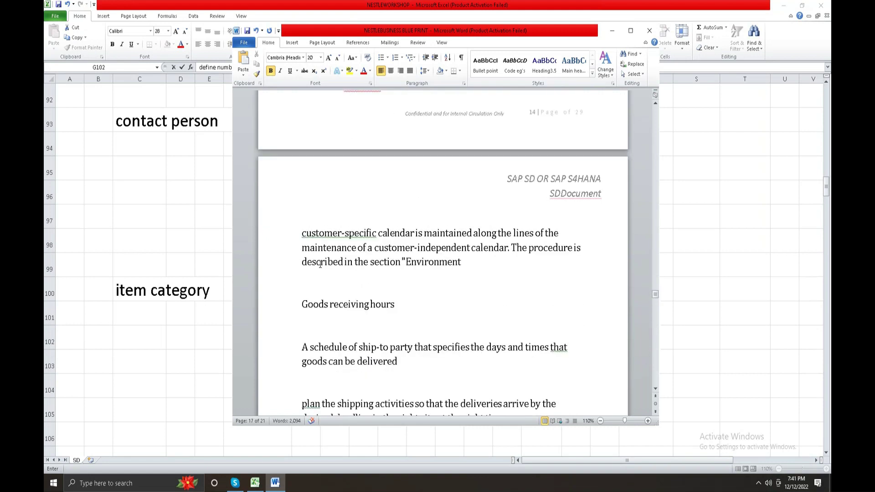
scroll(321, 266, "up", 3)
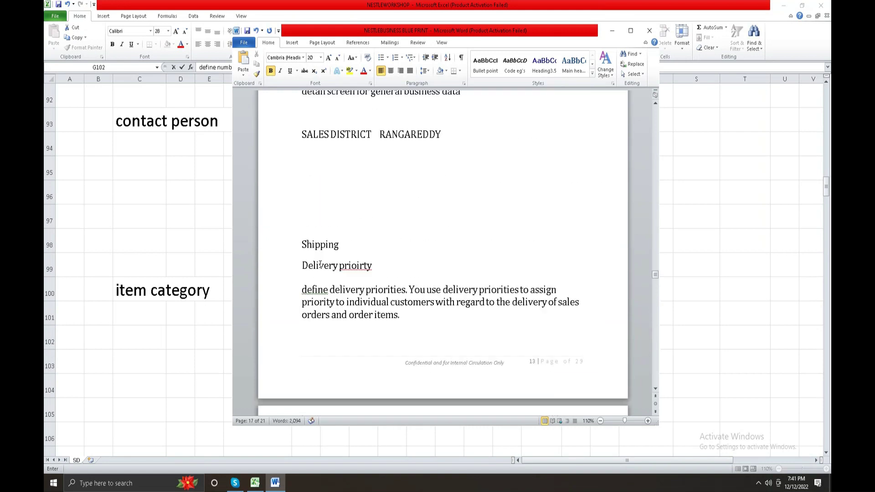
scroll(326, 302, "down", 5)
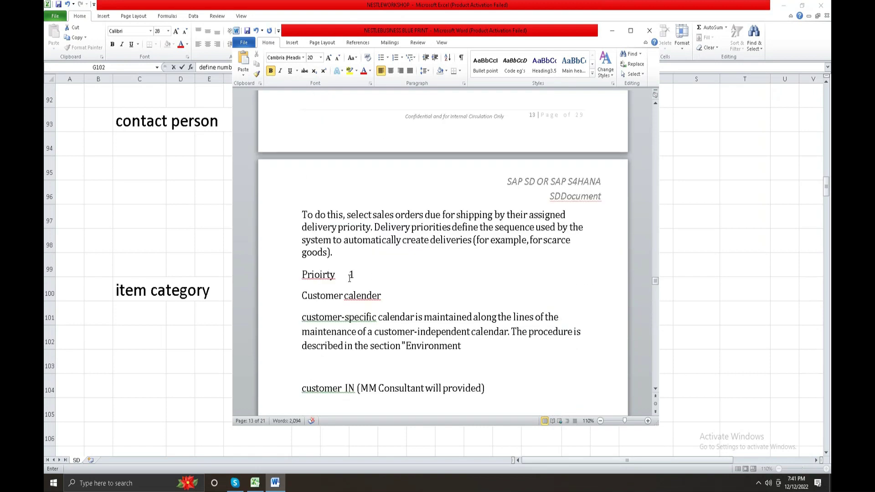
left_click(360, 275)
type("or high")
- Select the duplicated customer calendar and goods receiving hours passage
scroll(351, 301, "down", 3)
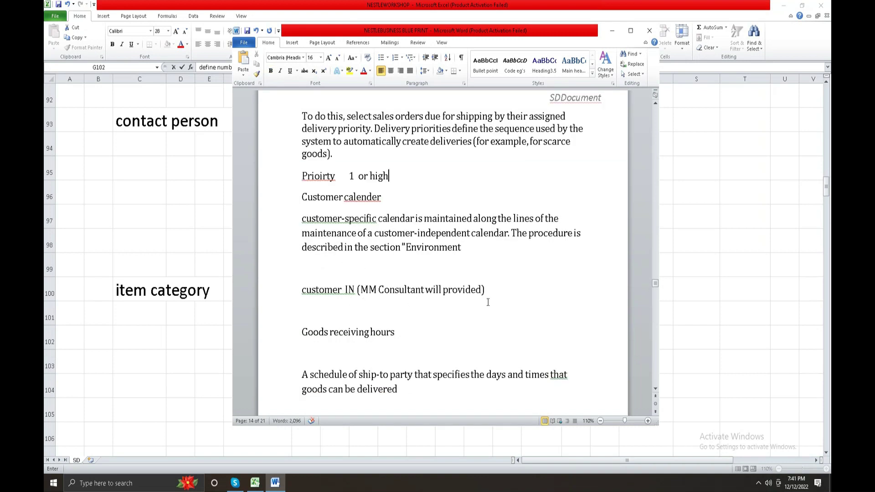
scroll(488, 302, "down", 3)
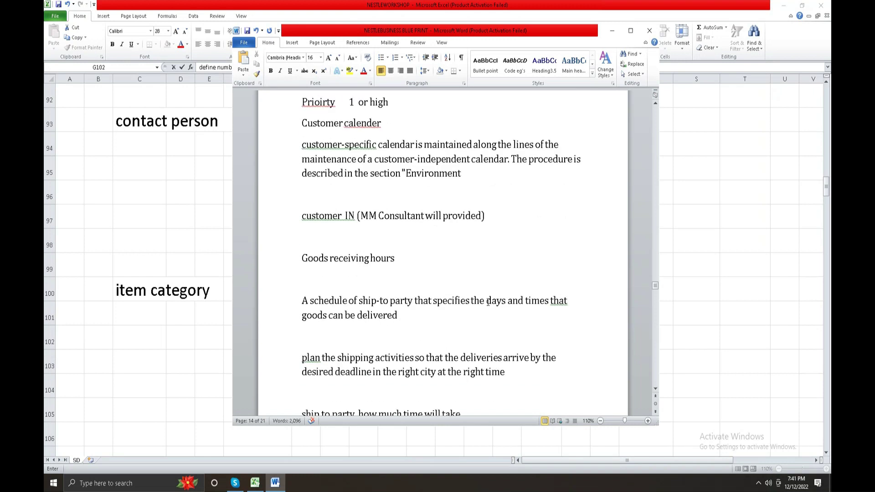
scroll(488, 302, "down", 2)
scroll(401, 221, "down", 3)
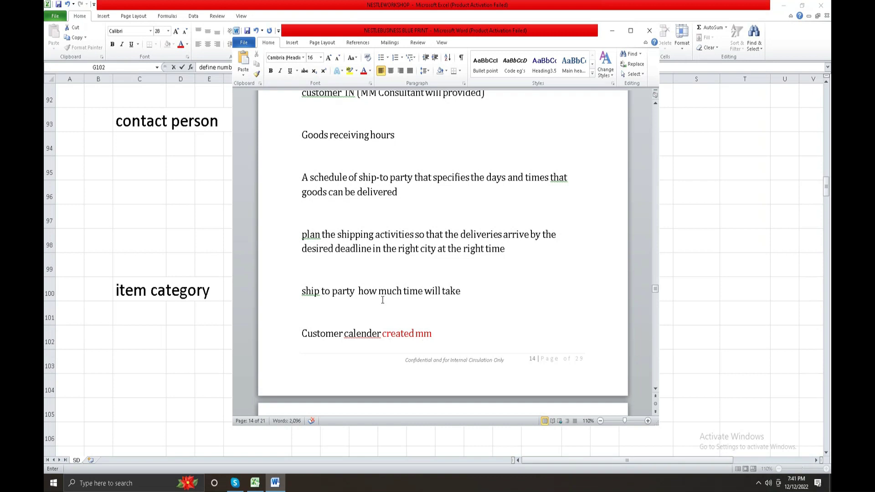
scroll(461, 295, "down", 6)
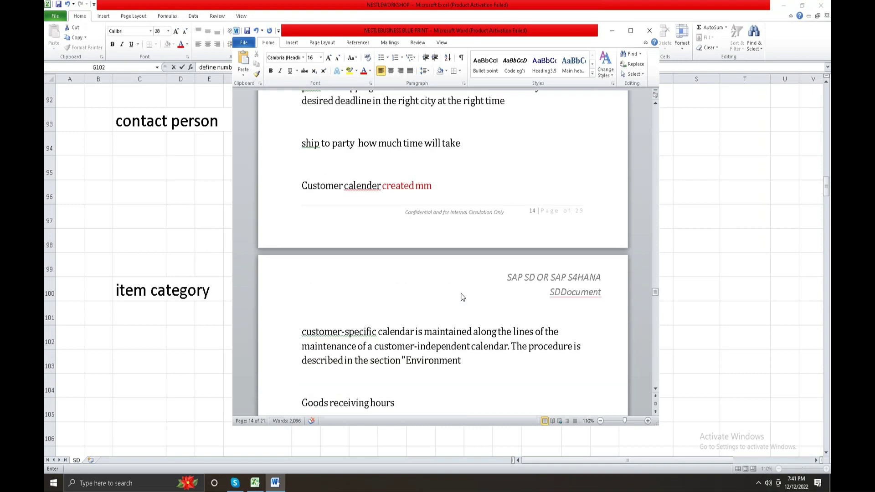
scroll(461, 296, "down", 10)
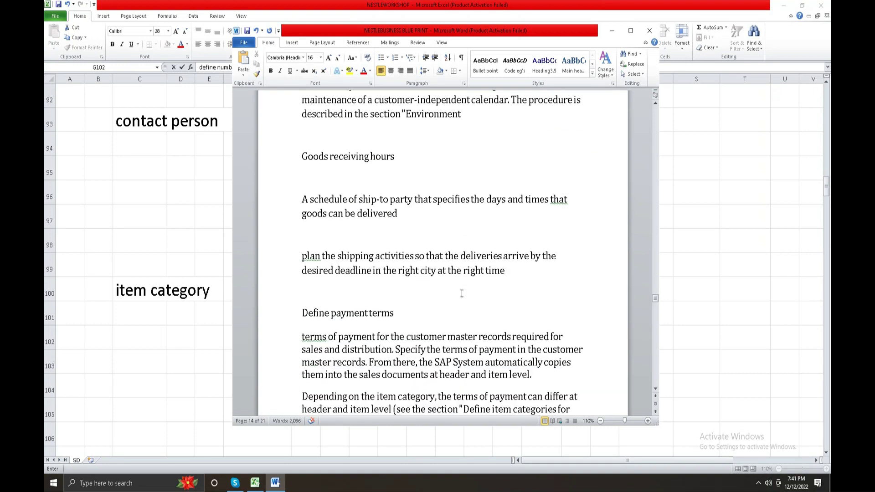
left_click(384, 260)
scroll(323, 275, "up", 12)
scroll(323, 279, "up", 3)
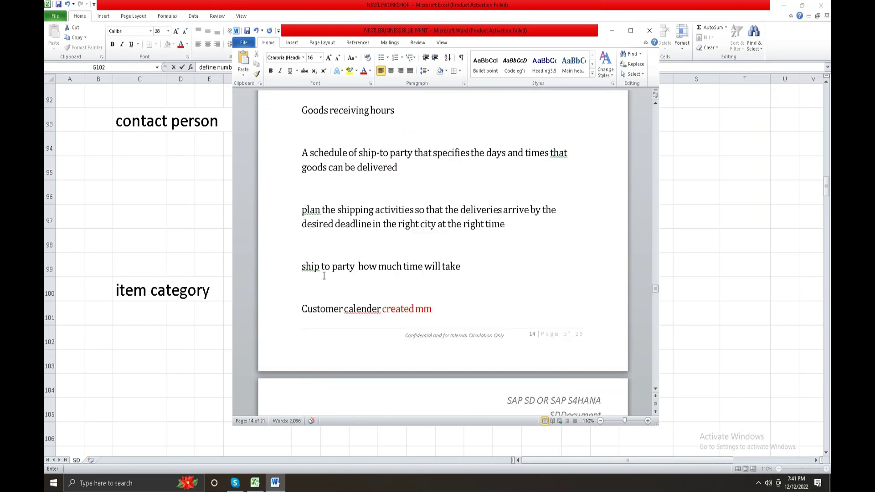
scroll(335, 209, "down", 6)
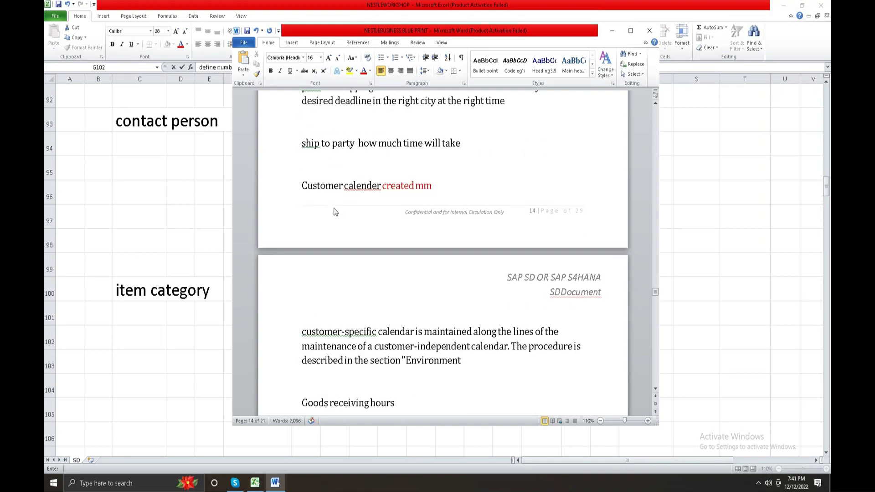
scroll(334, 211, "down", 4)
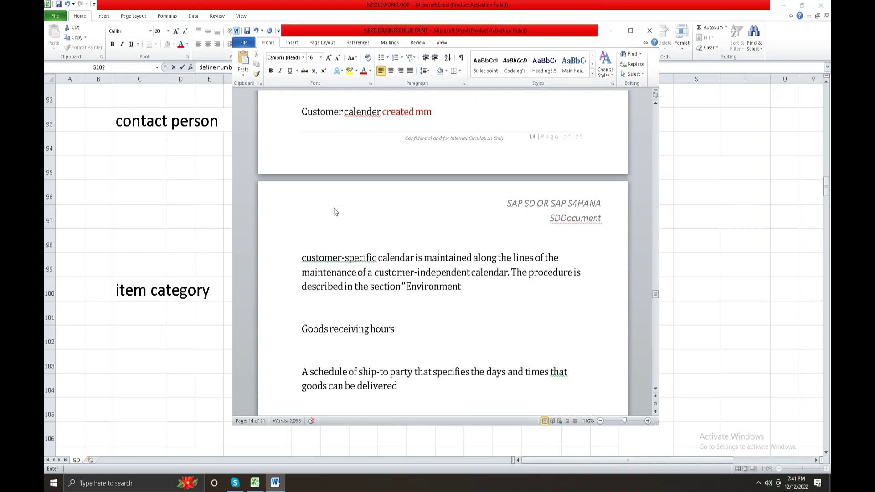
scroll(334, 210, "down", 3)
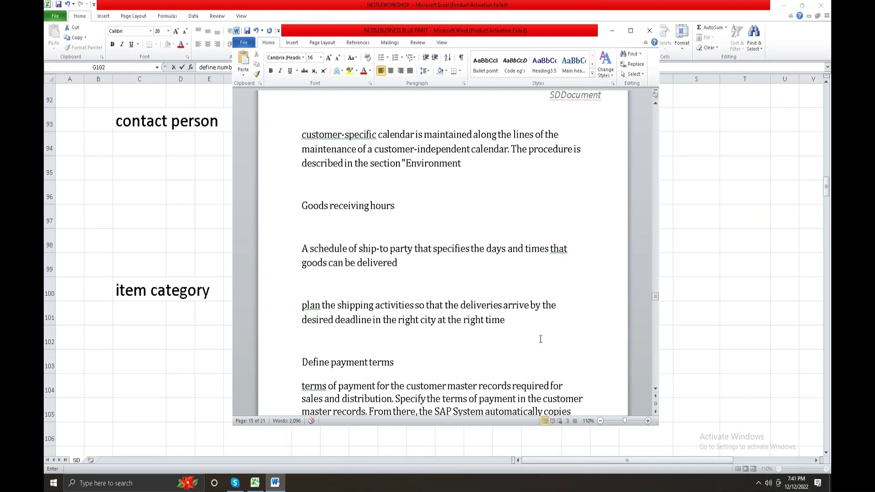
left_click_drag(512, 323, 315, 393)
- Delete the duplicated passage and type 'FACTORY CALENDER MM Consultant will createaed'
key("Delete")
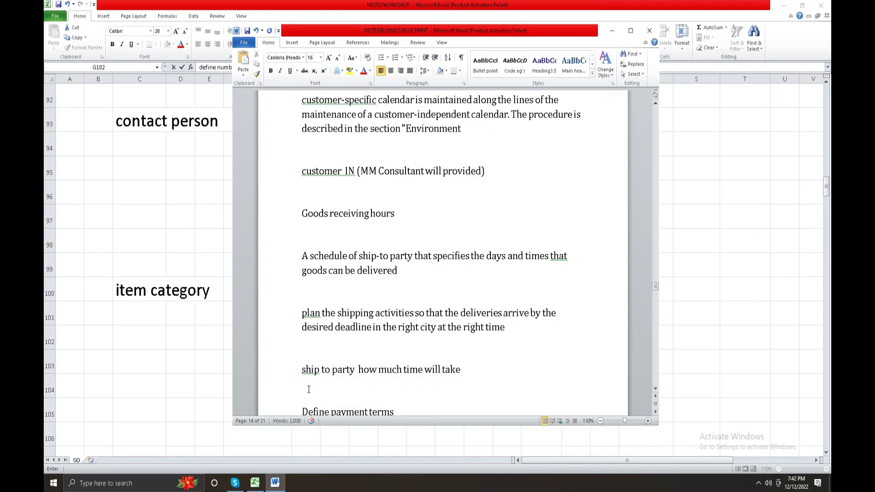
type("FACTORY CALENDER")
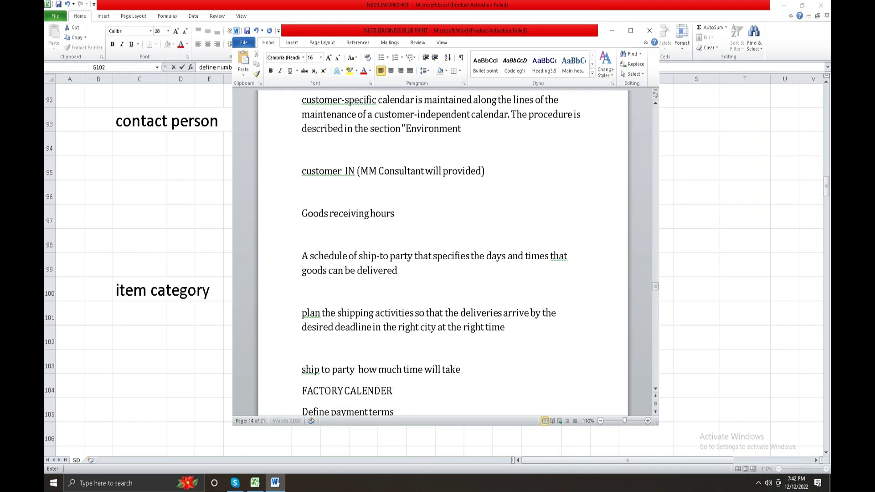
type(" MM Consultant will createaed")
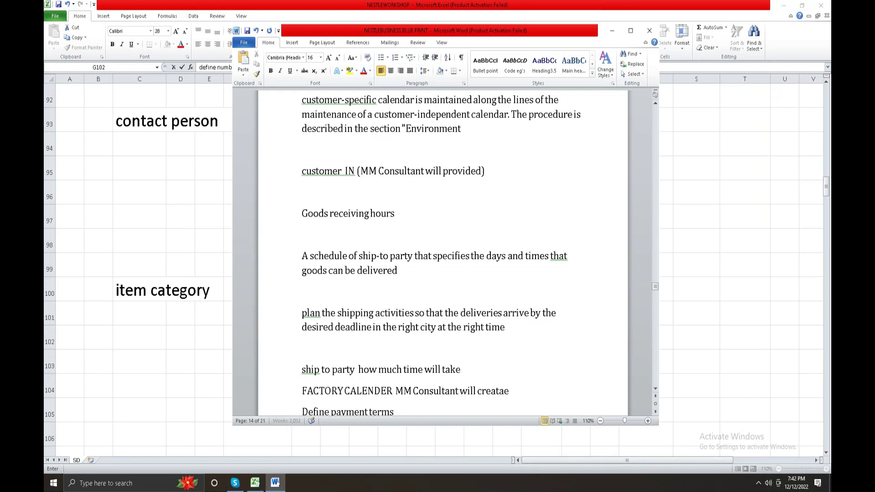
scroll(284, 375, "down", 2)
scroll(284, 376, "down", 5)
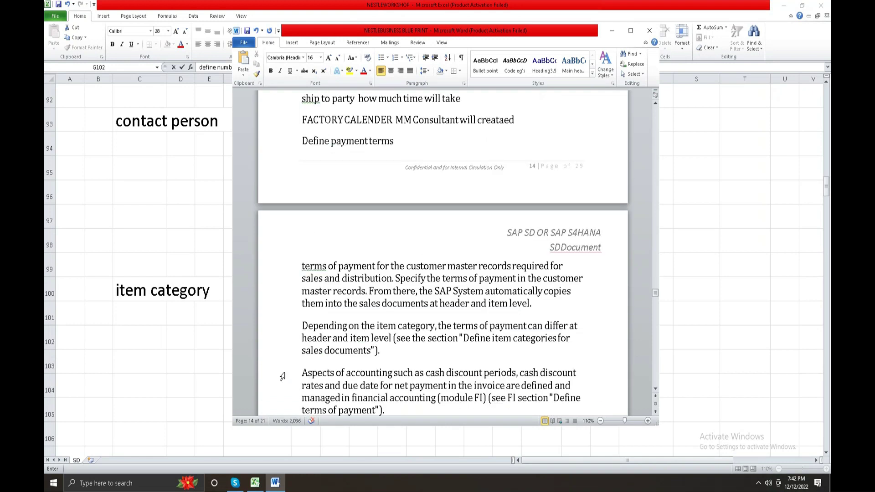
scroll(334, 263, "down", 1)
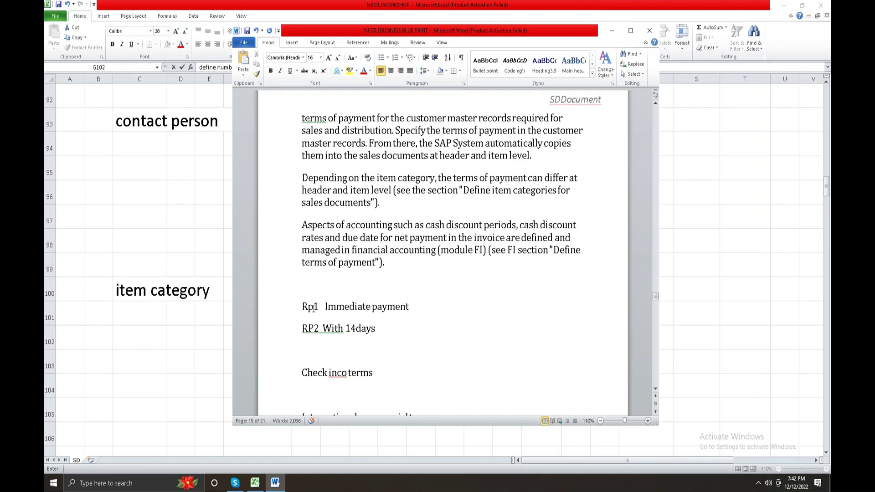
- Change payment term codes RP1 and RP2 to N5 and N6
double_click(319, 306)
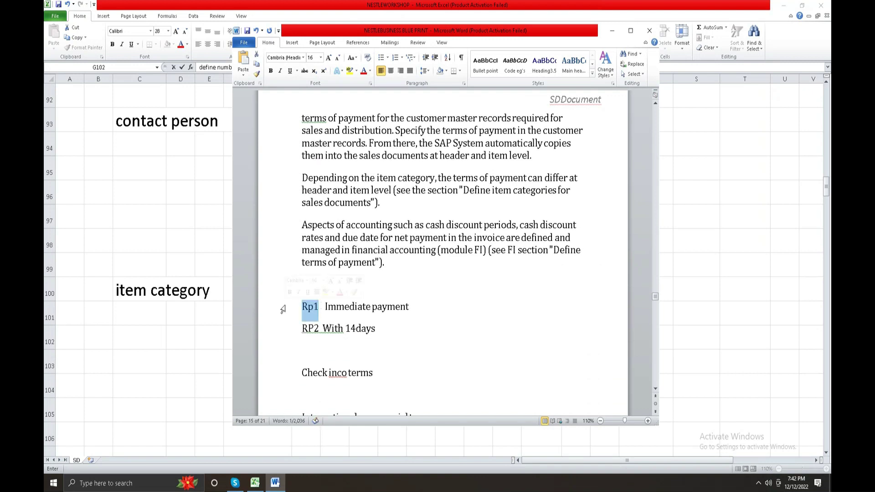
type("n")
key("BackSpace")
type("N5")
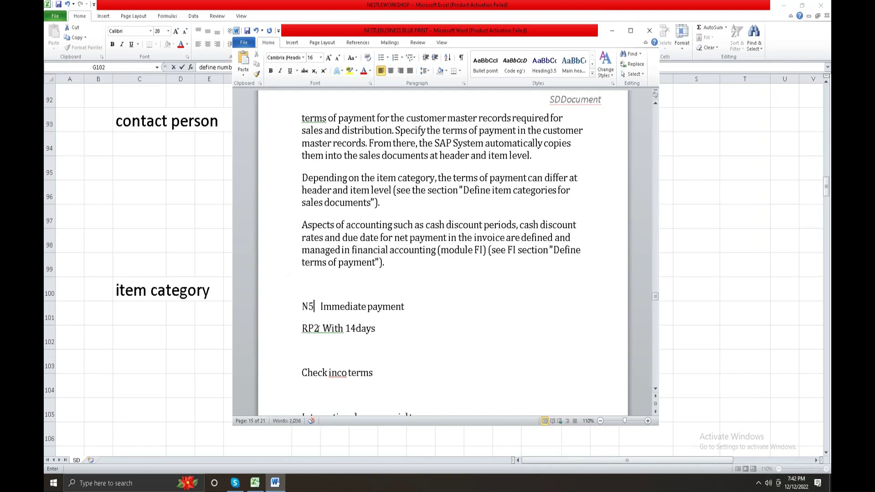
left_click_drag(319, 328, 293, 328)
type("n")
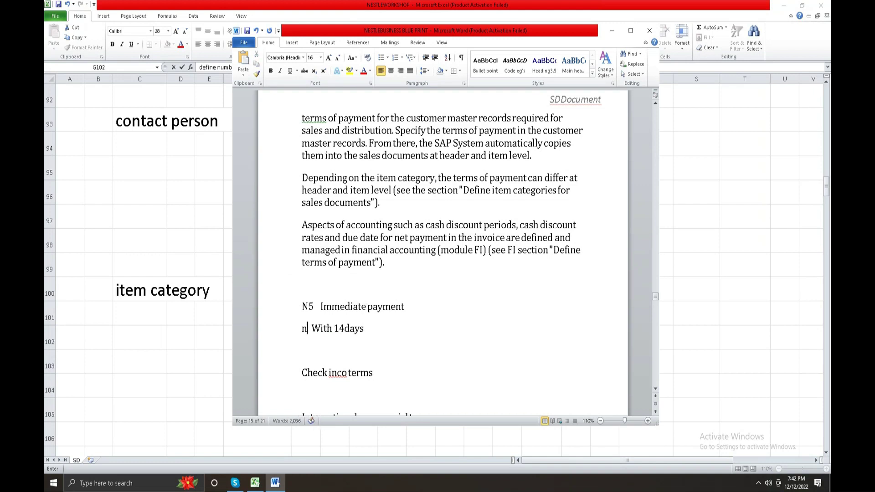
key("BackSpace")
type("N5")
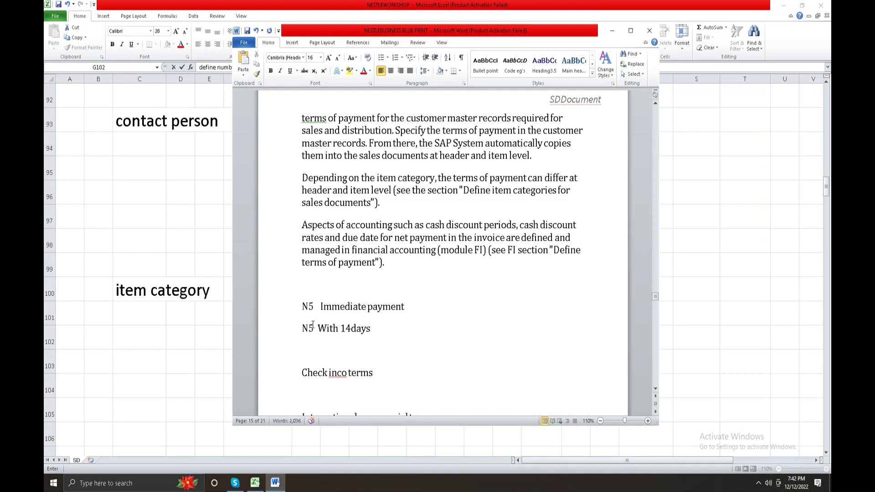
left_click_drag(313, 324, 309, 331)
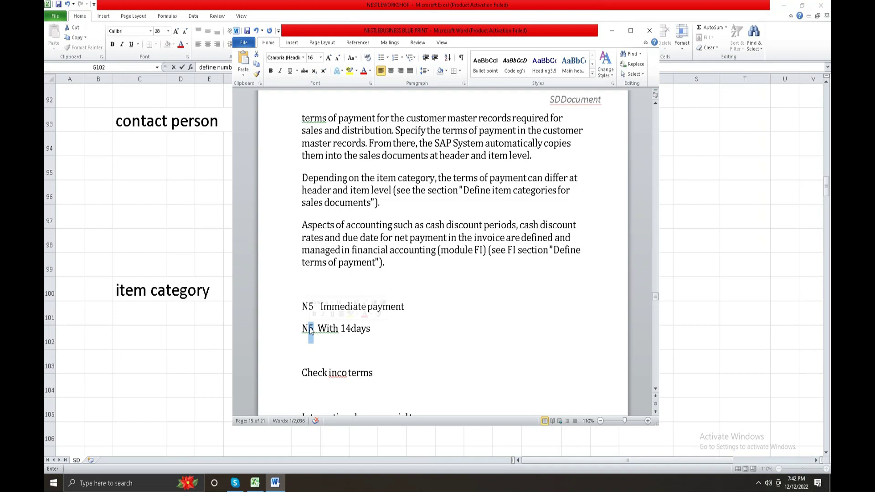
type("6")
scroll(398, 342, "down", 2)
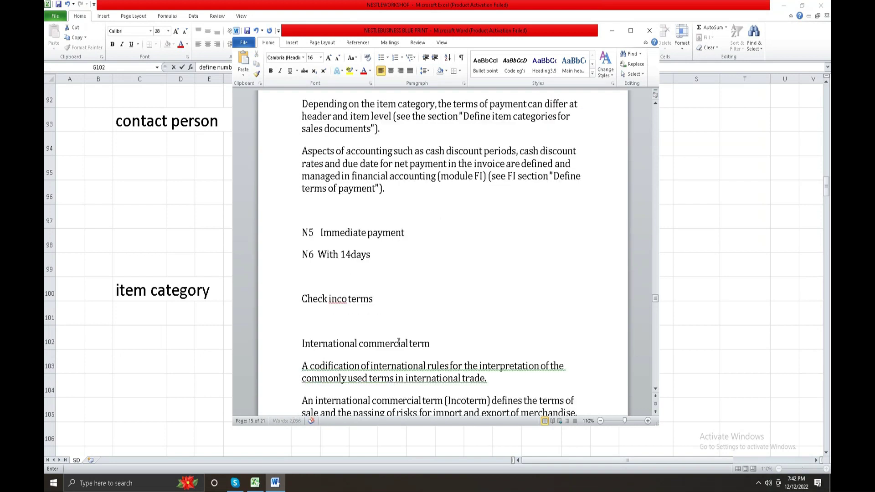
scroll(398, 341, "down", 2)
scroll(382, 315, "down", 3)
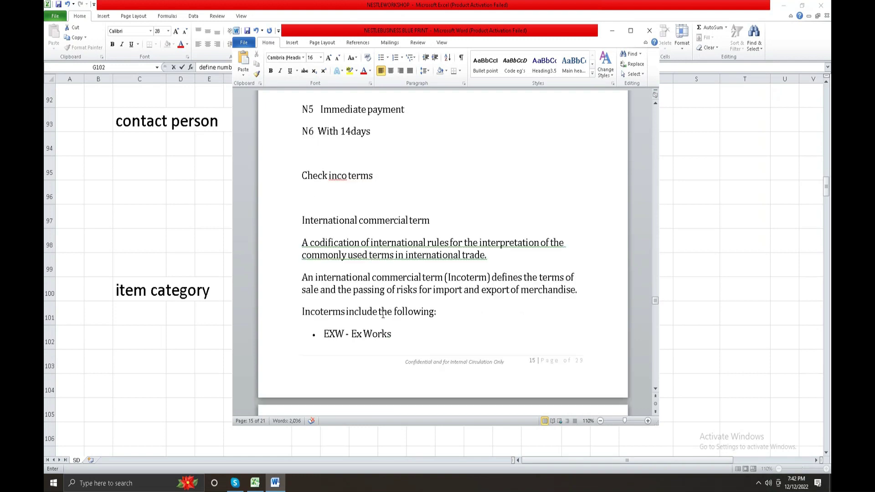
scroll(382, 313, "down", 3)
scroll(339, 278, "down", 1)
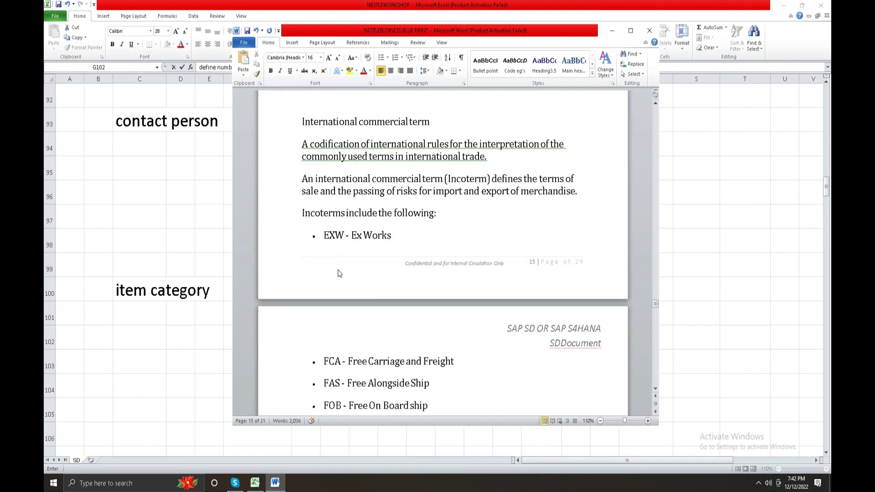
scroll(383, 268, "down", 2)
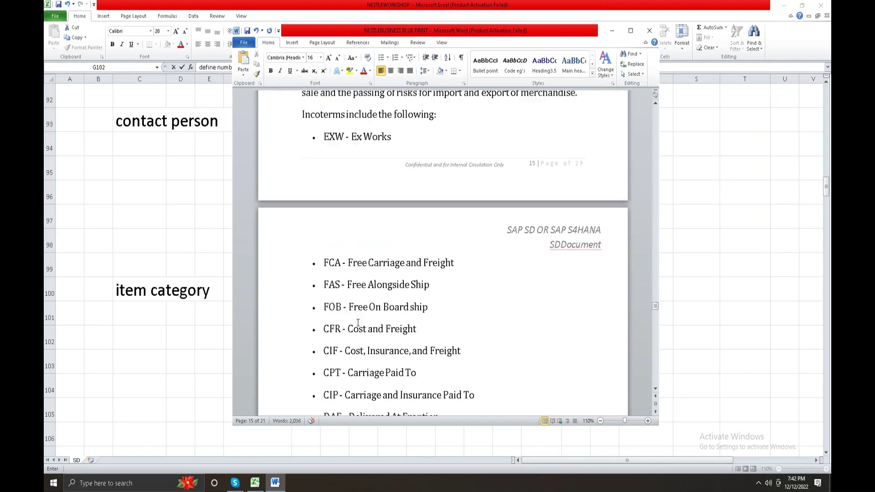
scroll(358, 317, "down", 1)
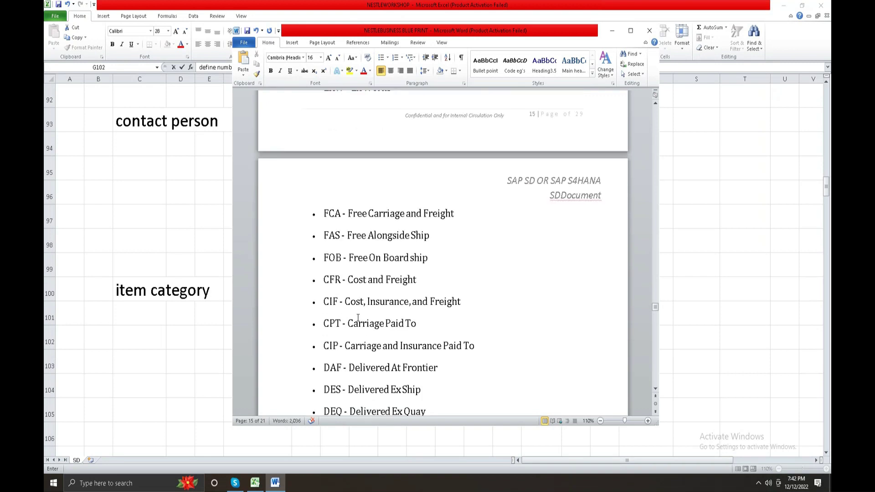
scroll(417, 313, "down", 2)
scroll(414, 312, "up", 3)
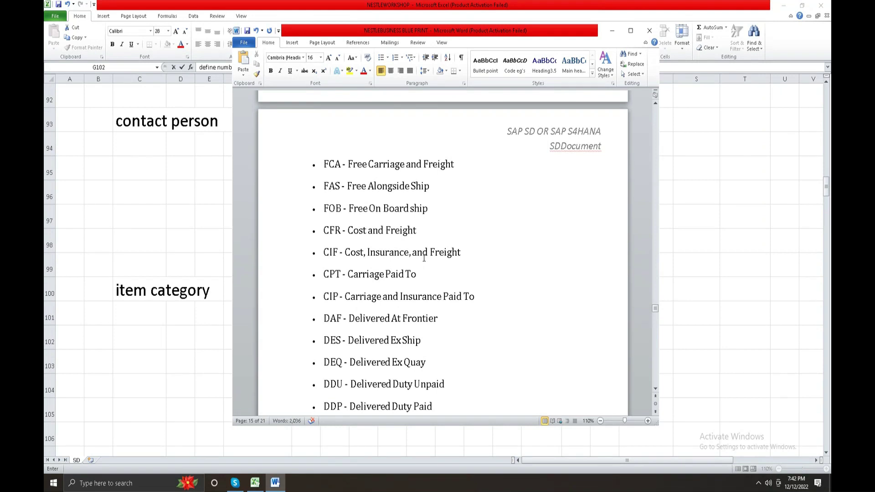
scroll(423, 259, "down", 4)
- Add a new line 'CIF Cost insurance and freigh' below the DDP Incoterm bullet
left_click(287, 314)
left_click(305, 343)
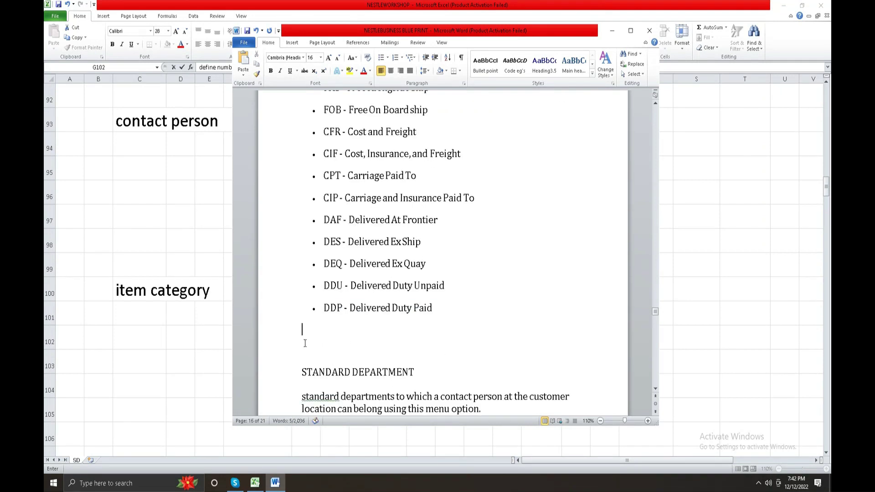
key("Return")
type("CI")
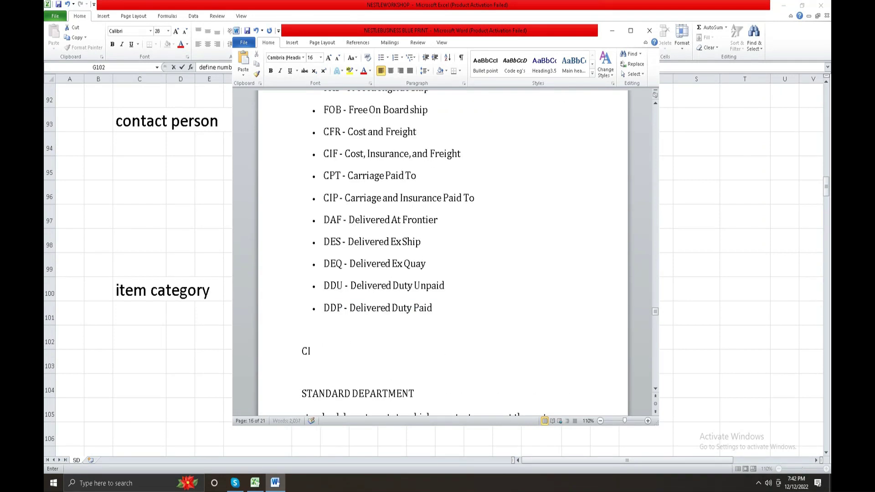
type("F  Cost insurance and frie")
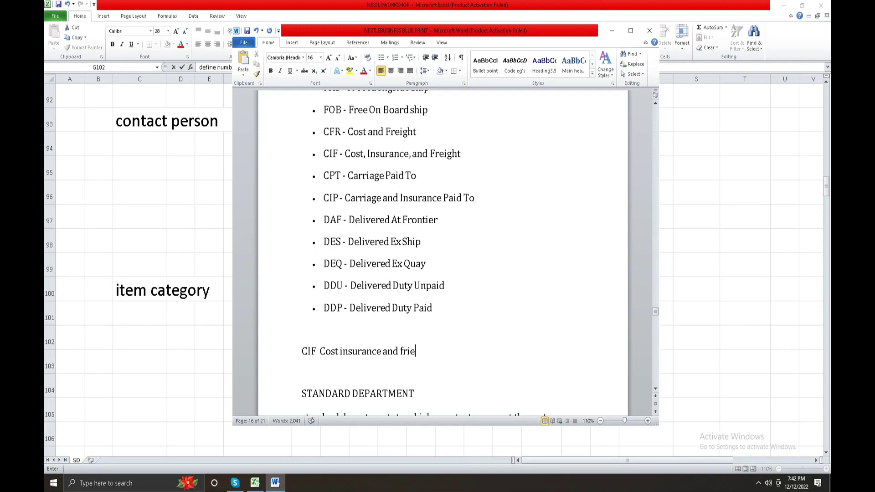
key("BackSpace")
key("BackSpace")
- Complete the CIF line so it reads 'Cost insurance and freight'
type("eight")
scroll(304, 345, "down", 15)
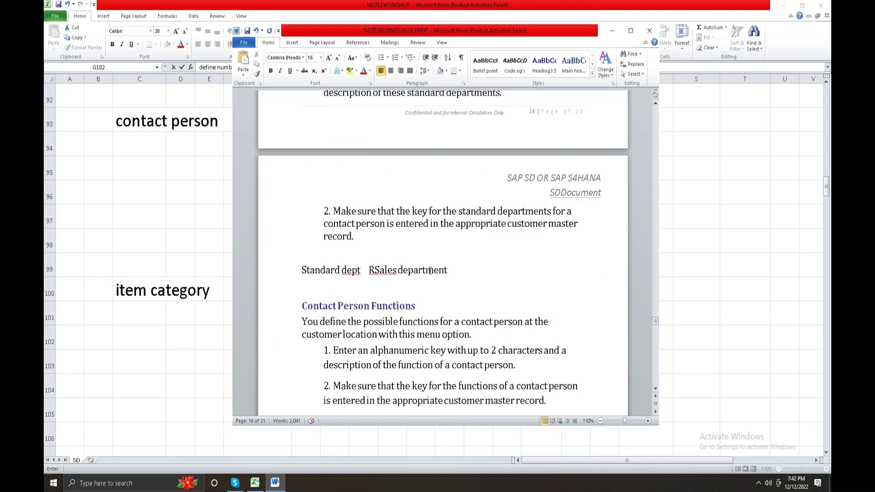
scroll(430, 271, "down", 4)
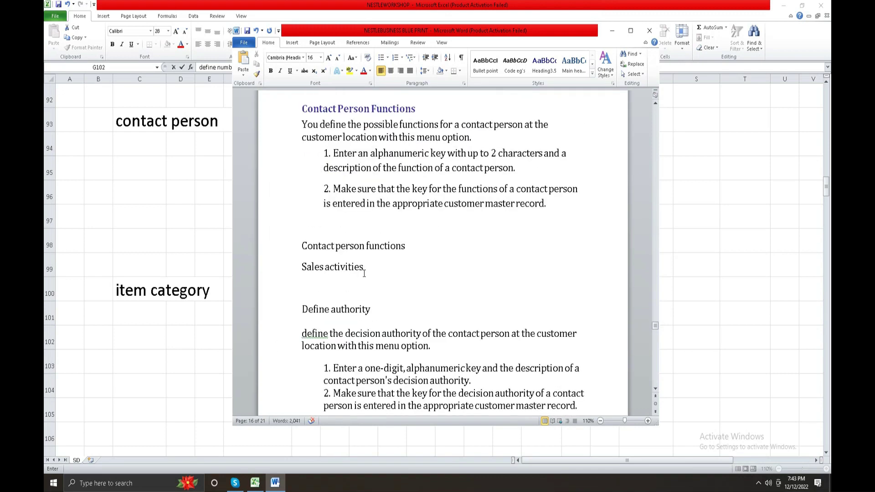
scroll(358, 285, "down", 5)
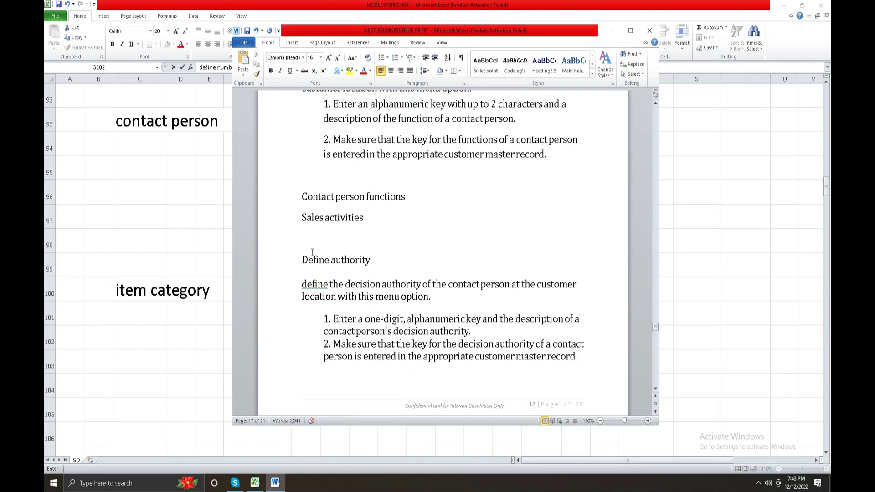
scroll(369, 288, "down", 2)
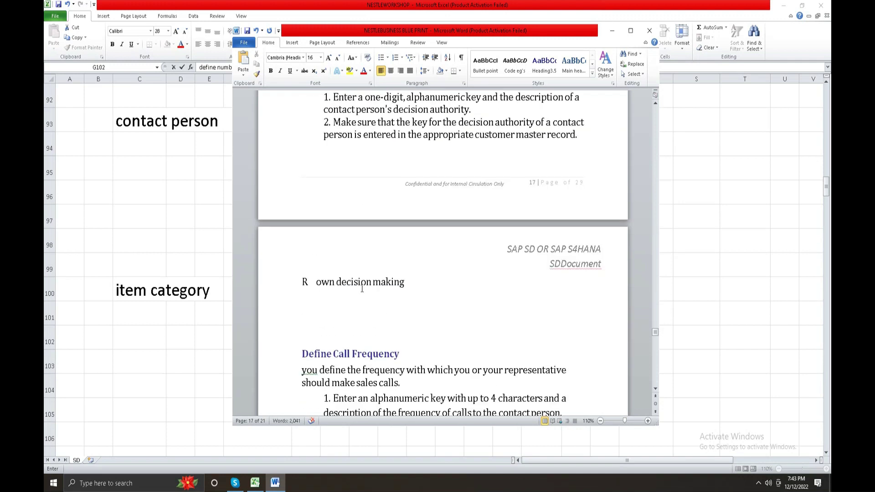
- Change the own decision making key from R to n
left_click(294, 283)
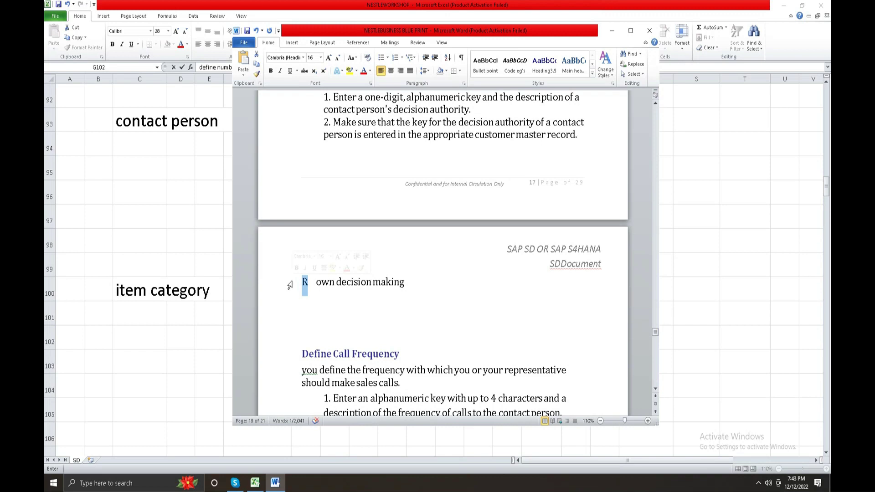
type("no")
key("BackSpace")
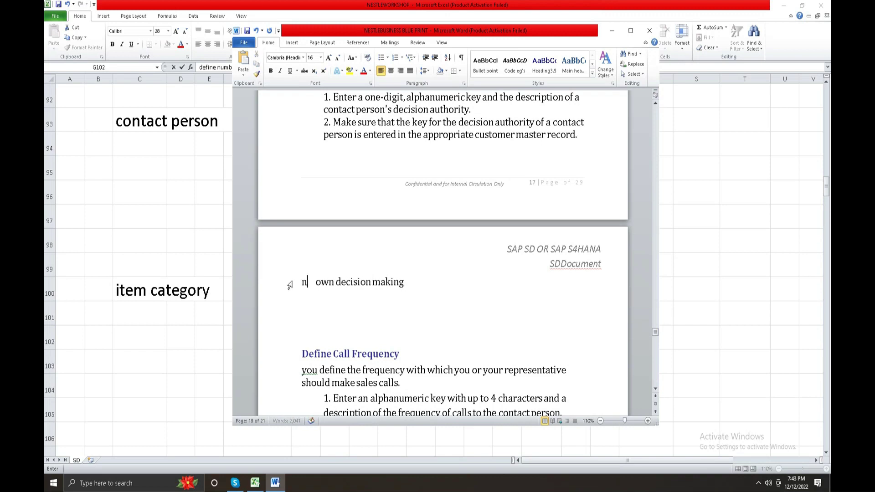
key("BackSpace")
type("n")
scroll(290, 283, "down", 8)
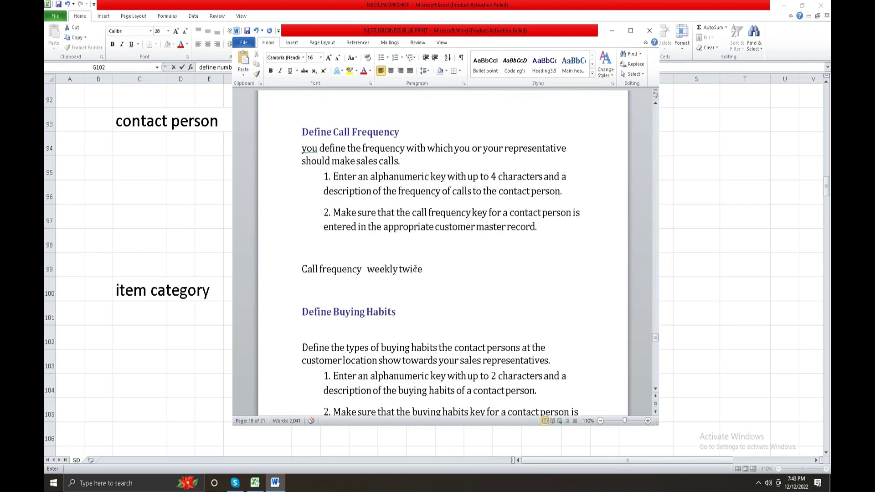
left_click_drag(426, 269, 288, 272)
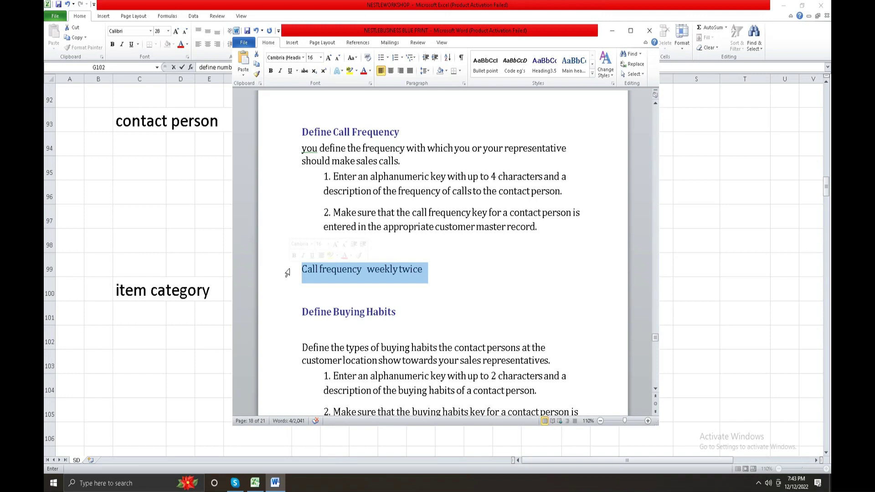
- Review the number range and VIP indicator pages, then save and close the blueprint
scroll(390, 301, "down", 6)
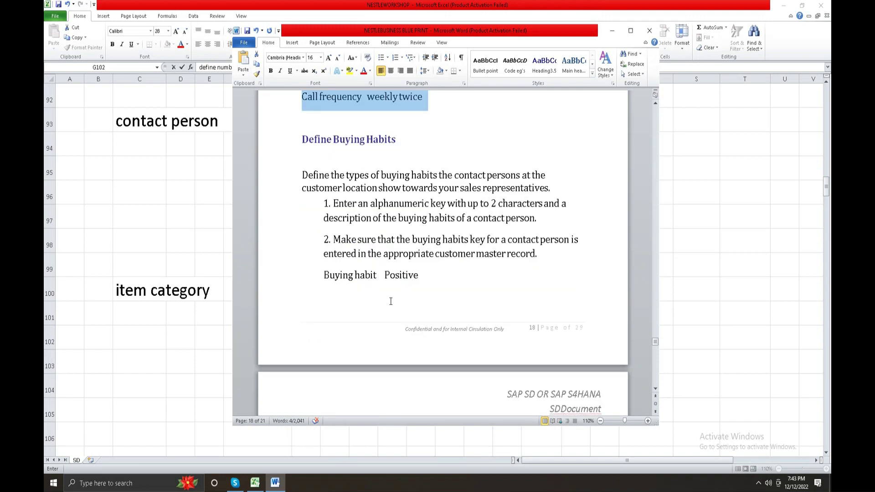
scroll(436, 270, "down", 9)
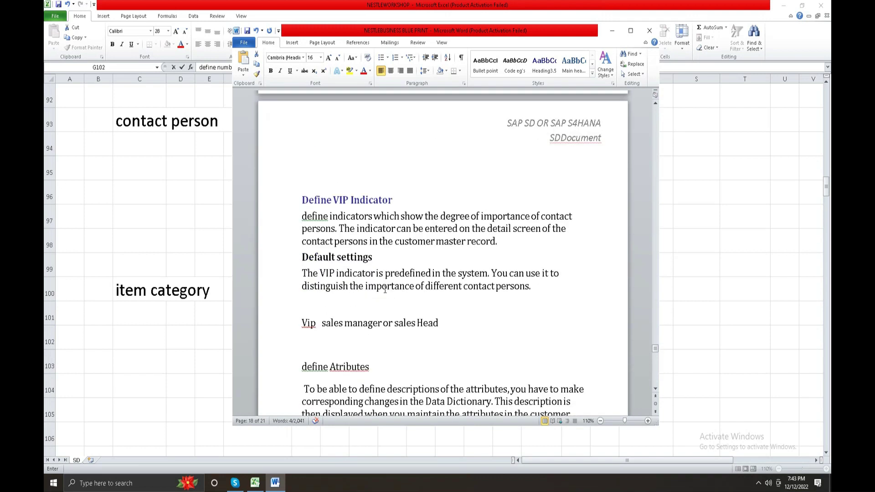
scroll(441, 331, "down", 5)
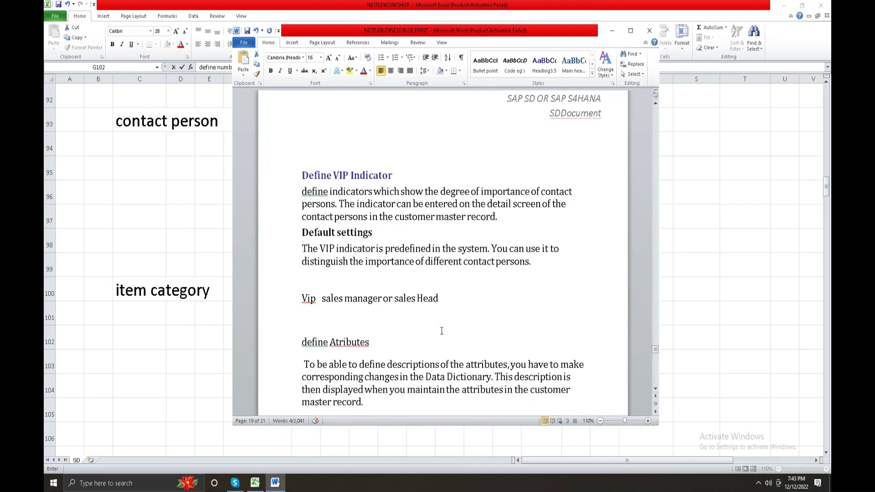
scroll(442, 331, "down", 1)
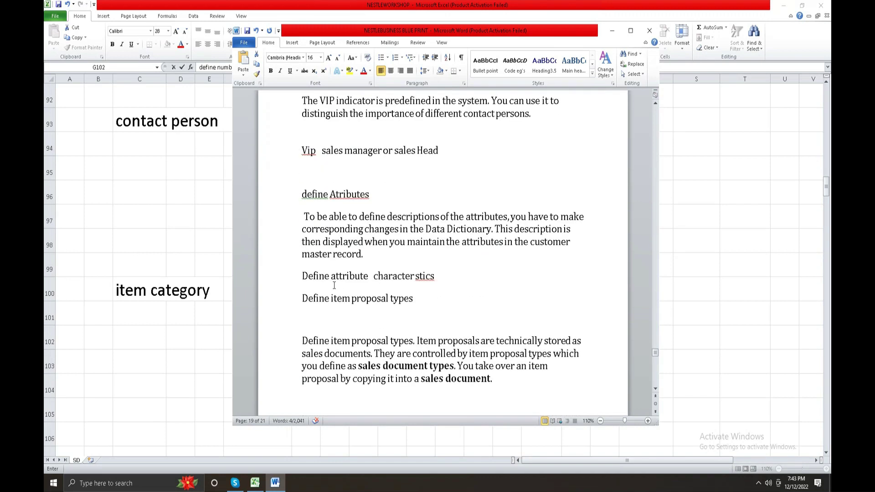
scroll(439, 285, "down", 4)
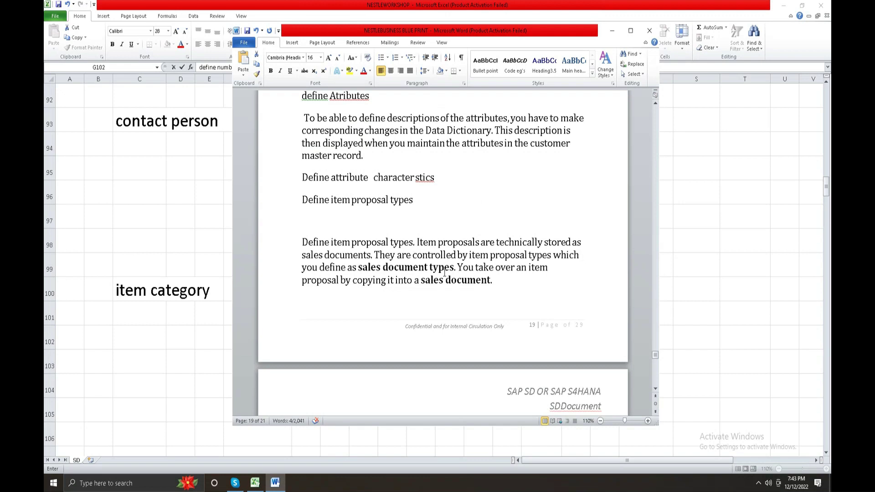
scroll(331, 284, "down", 3)
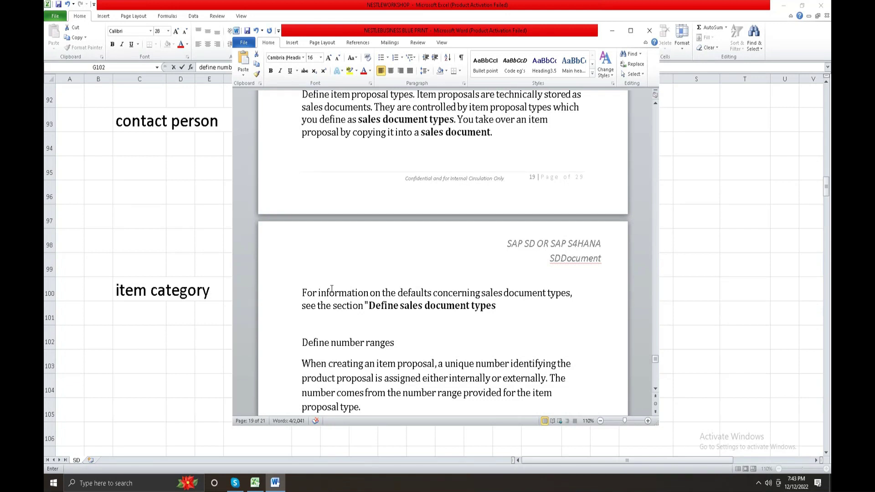
scroll(331, 288, "down", 2)
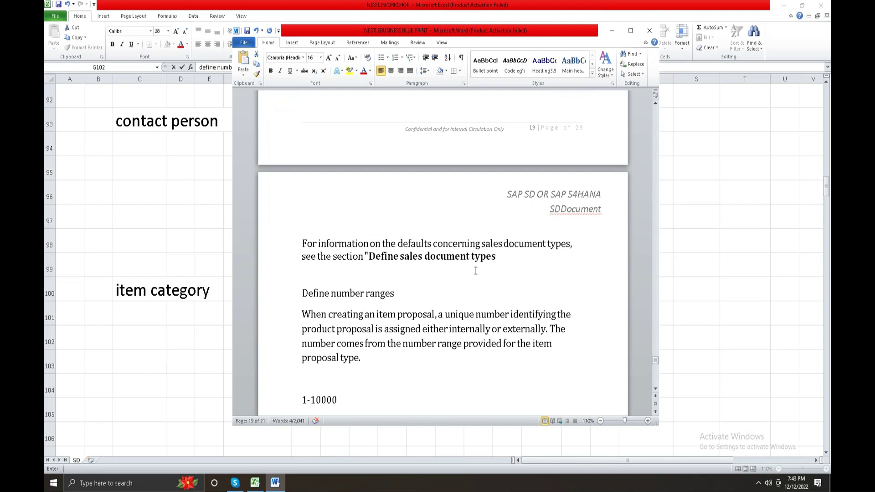
scroll(476, 271, "down", 2)
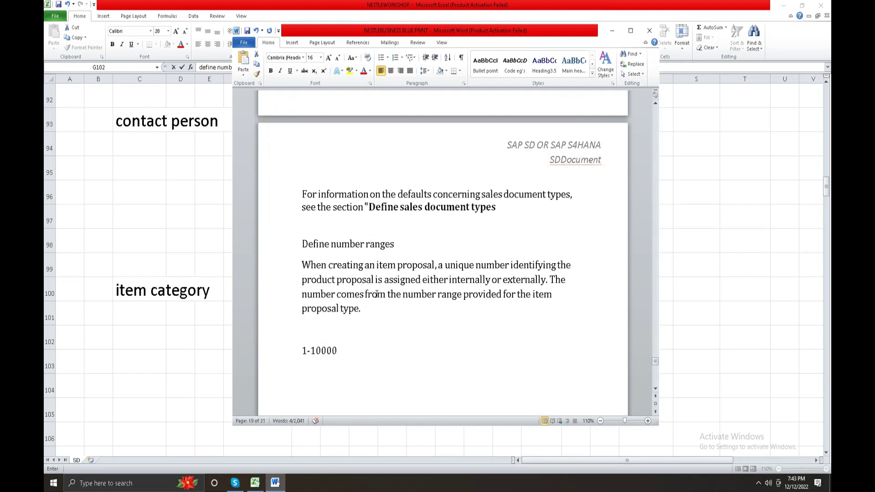
left_click(356, 354)
scroll(356, 354, "down", 5)
scroll(352, 350, "up", 6)
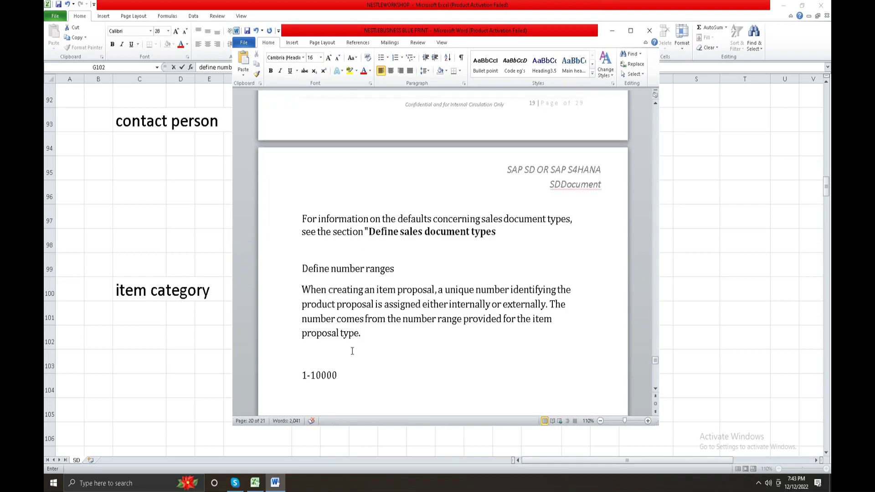
scroll(352, 350, "up", 20)
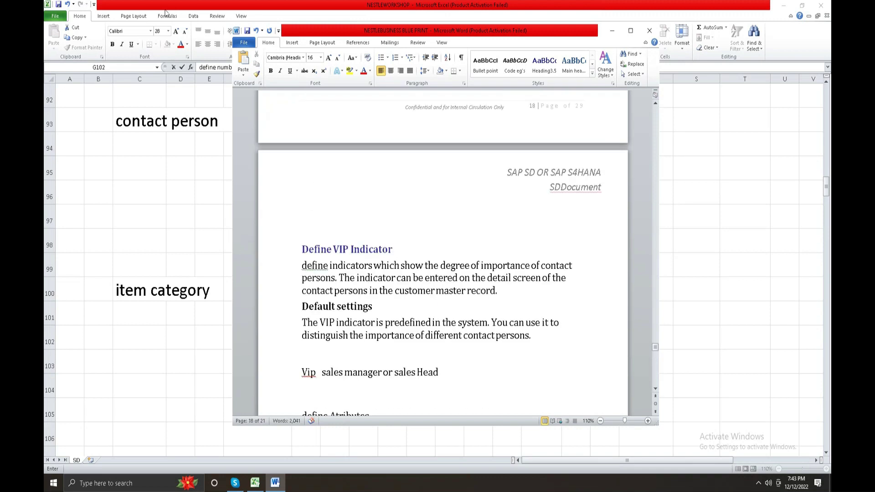
left_click(247, 31)
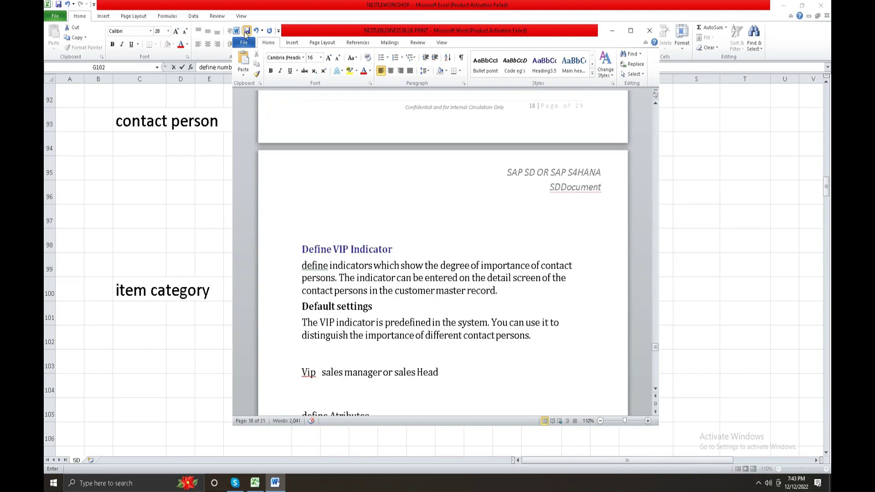
left_click(650, 31)
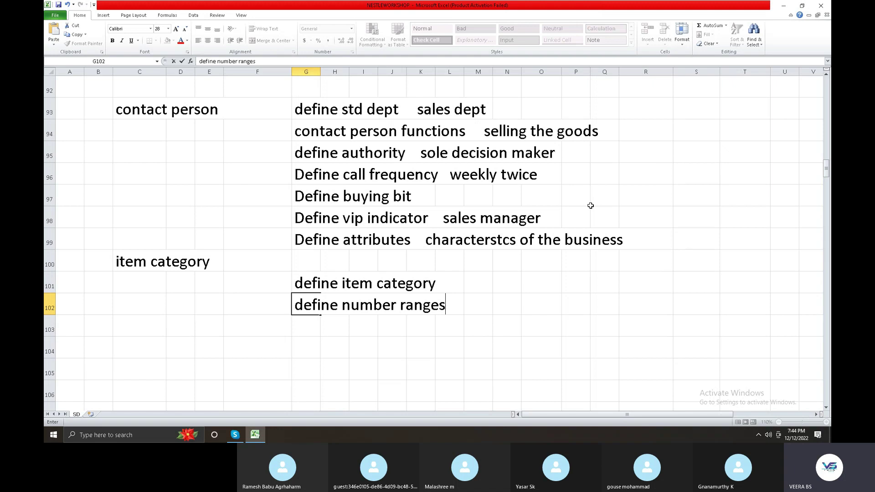
- Close the NESTLEWORKSHOP workbook, choosing Save for its changes
left_click(824, 7)
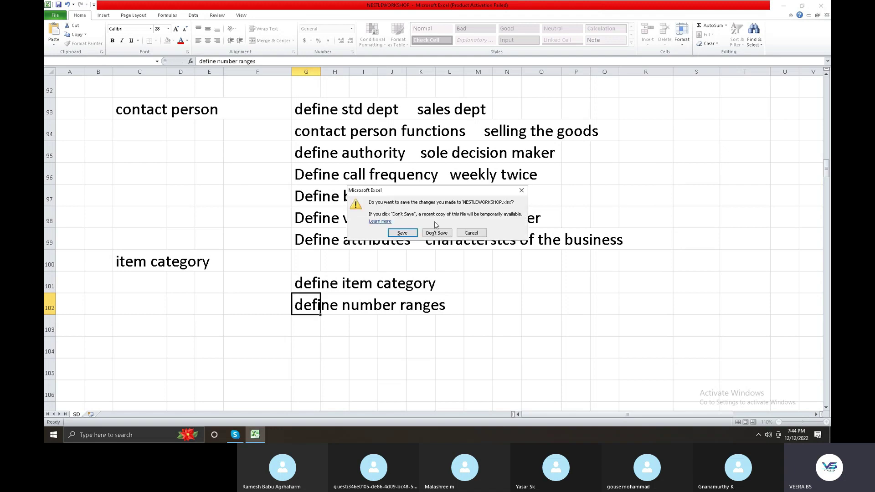
left_click(406, 231)
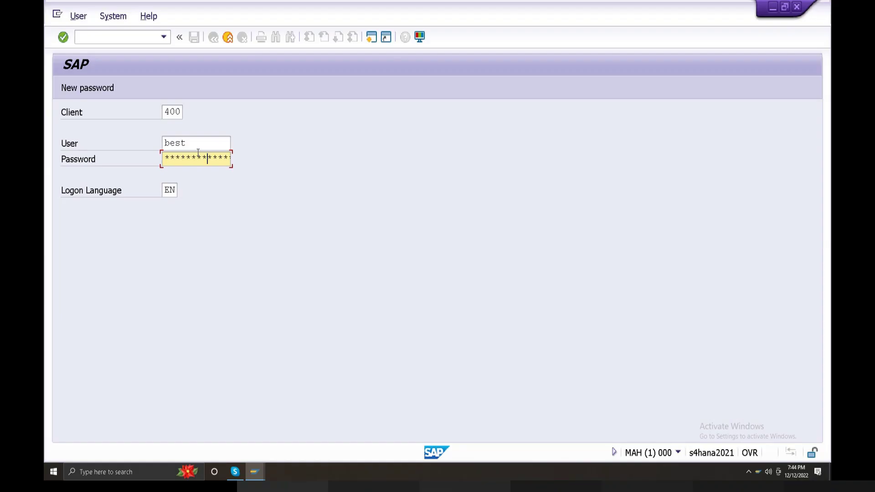
- Log on to client 400 and run SPRO from the transaction history
key("Return")
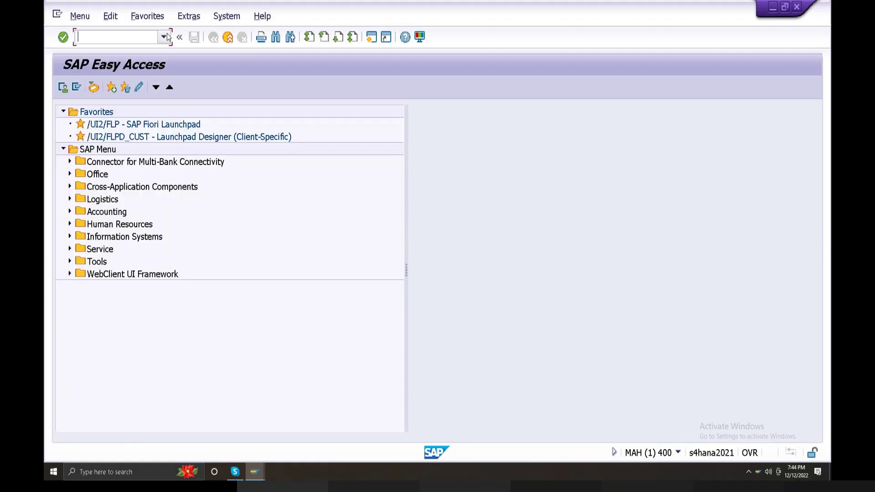
left_click(163, 37)
key("Up")
key("Return")
key("Return")
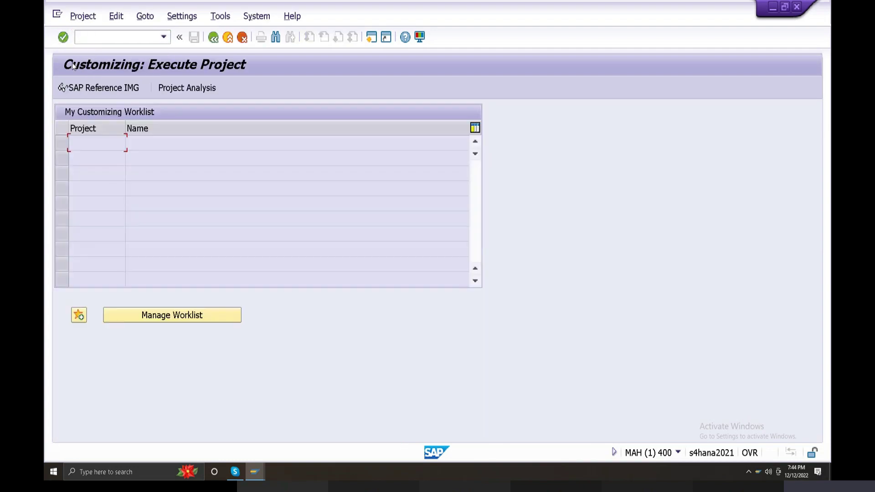
- Open the SAP Reference IMG with Additional Information > Display Key > Attributes shown
left_click(106, 91)
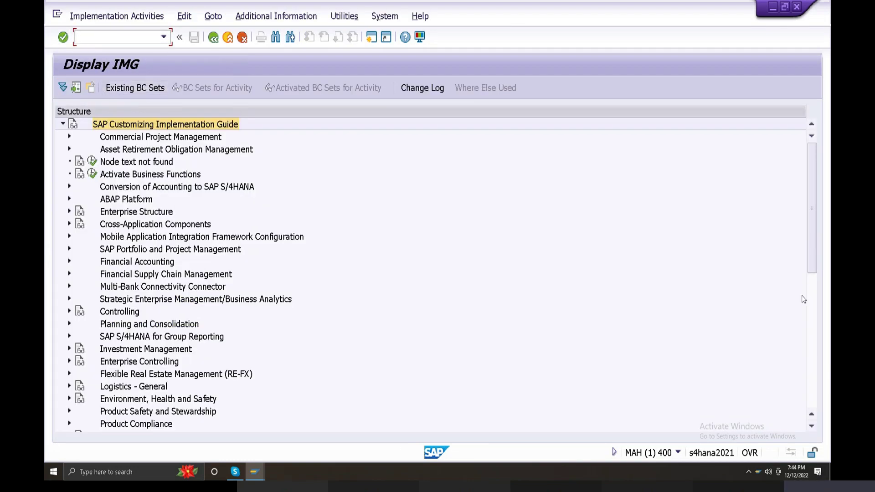
left_click(276, 16)
mouse_move(292, 32)
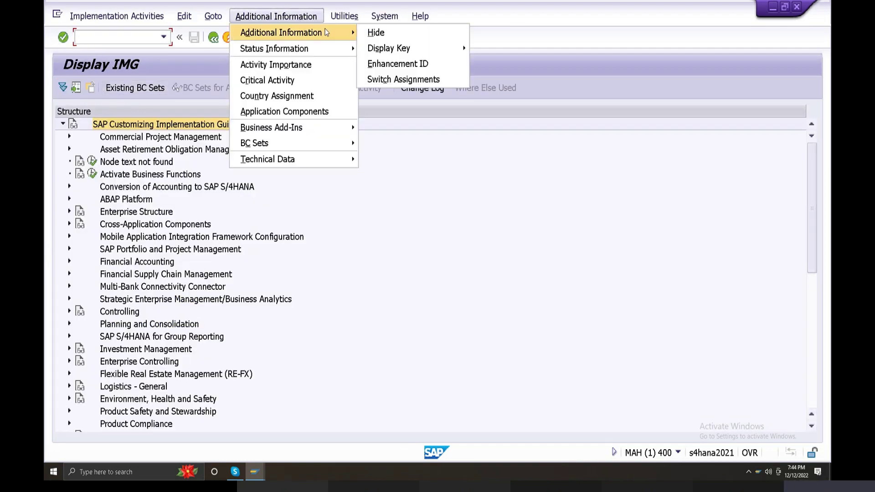
mouse_move(425, 52)
left_click(492, 79)
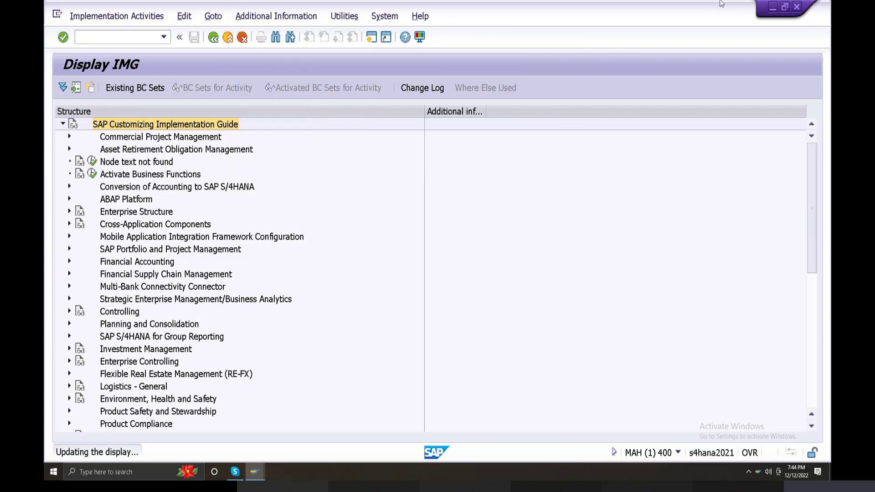
left_click(773, 8)
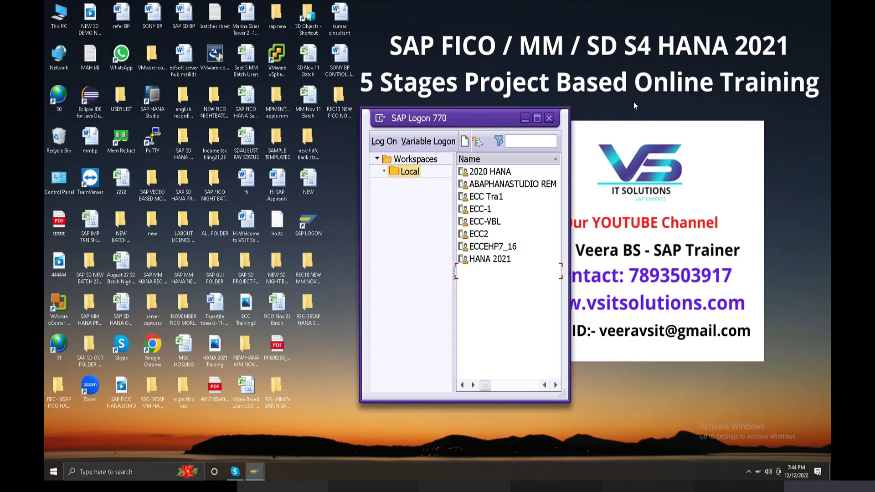
- Open SAP IMP TRN SHEET NESTLE full screen and dismiss the Office activation prompt
left_click(524, 118)
left_click(439, 264)
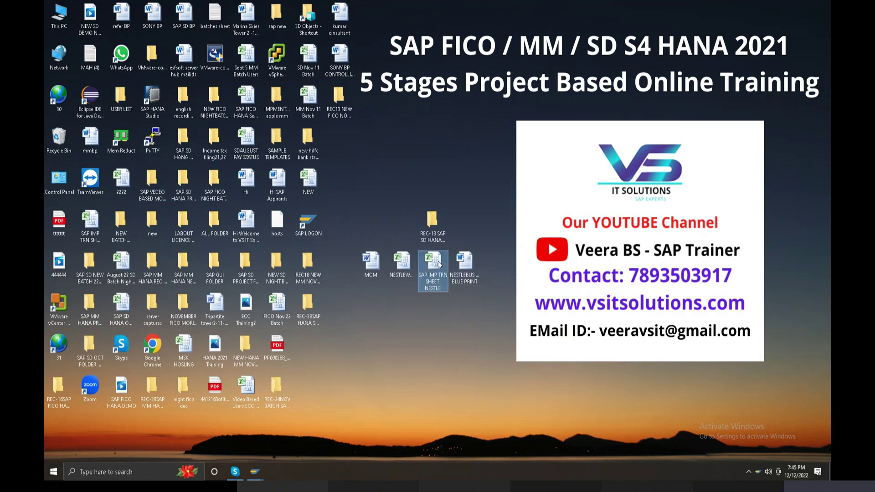
double_click(439, 264)
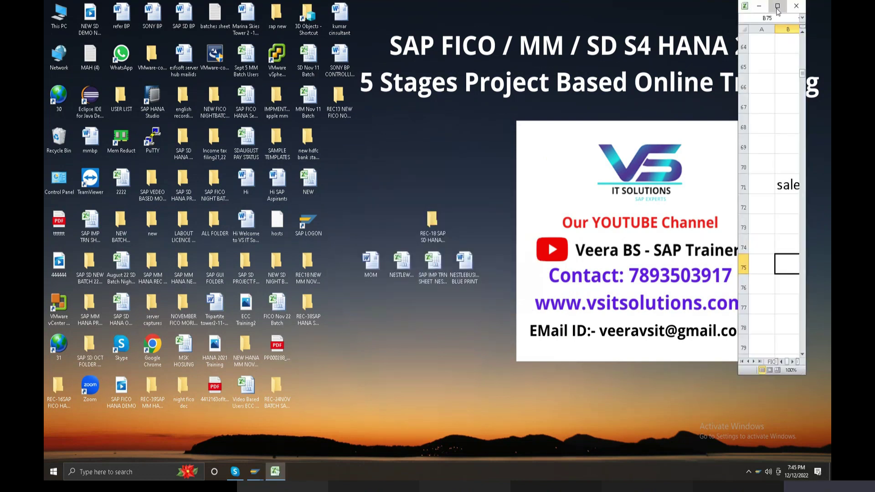
left_click(777, 6)
left_click(533, 139)
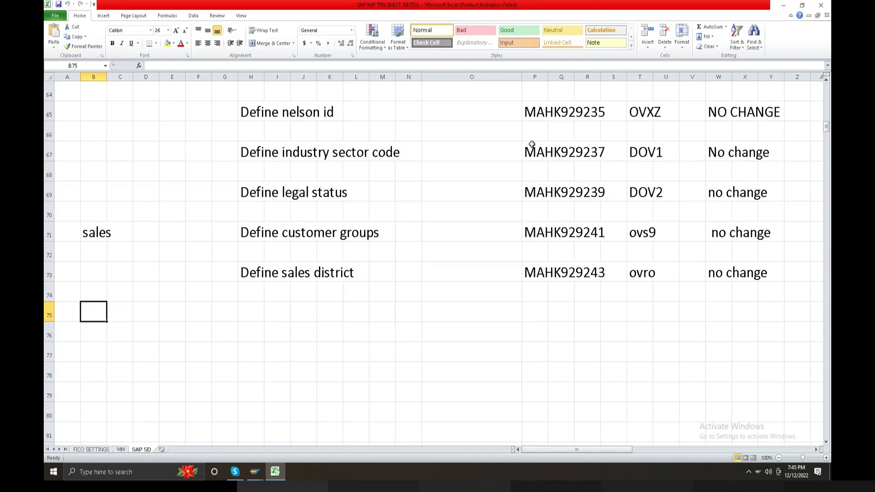
left_click(332, 264)
left_click(86, 320)
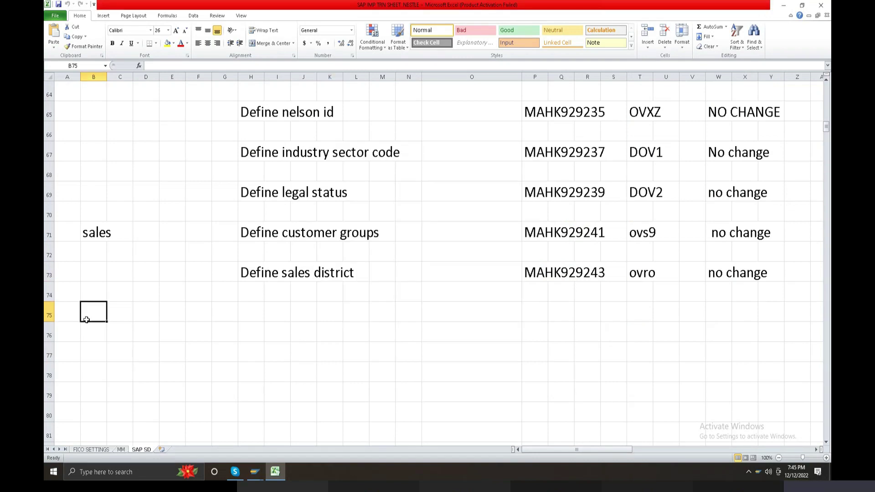
- Restore the IMG and expand Sales and Distribution > Master Data > Business Partners > Customers
mouse_move(254, 472)
left_click(262, 440)
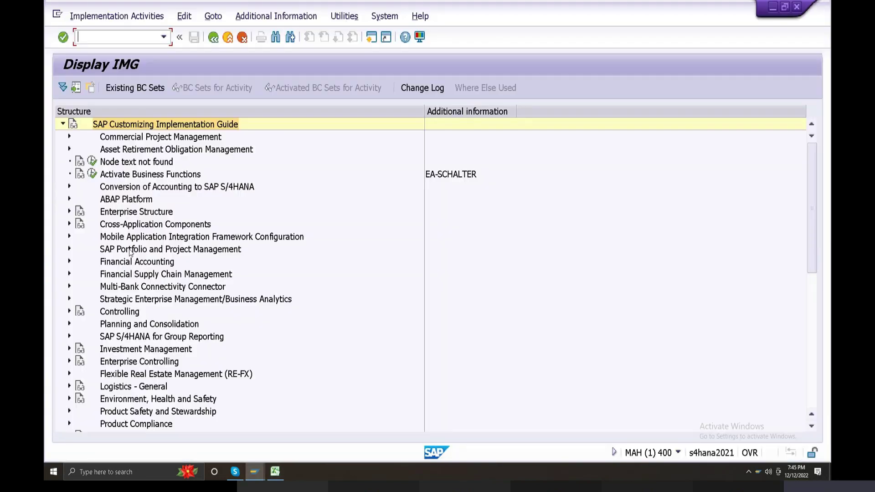
left_click(810, 318)
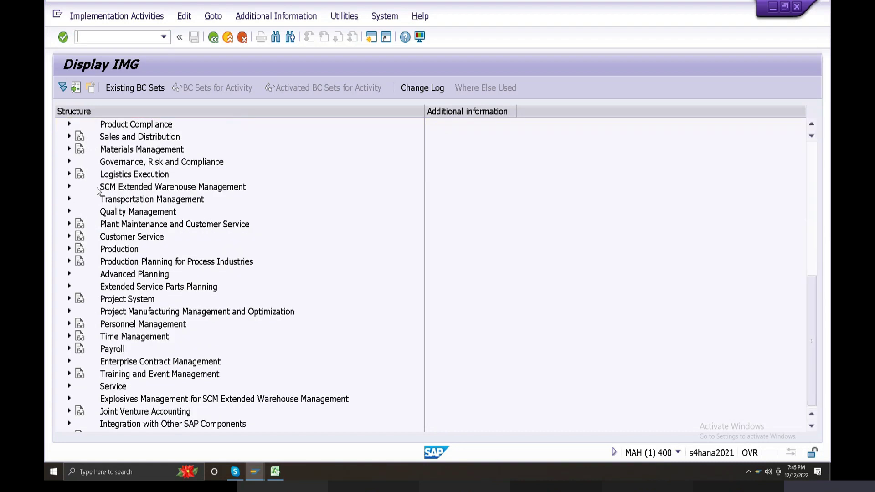
left_click(69, 137)
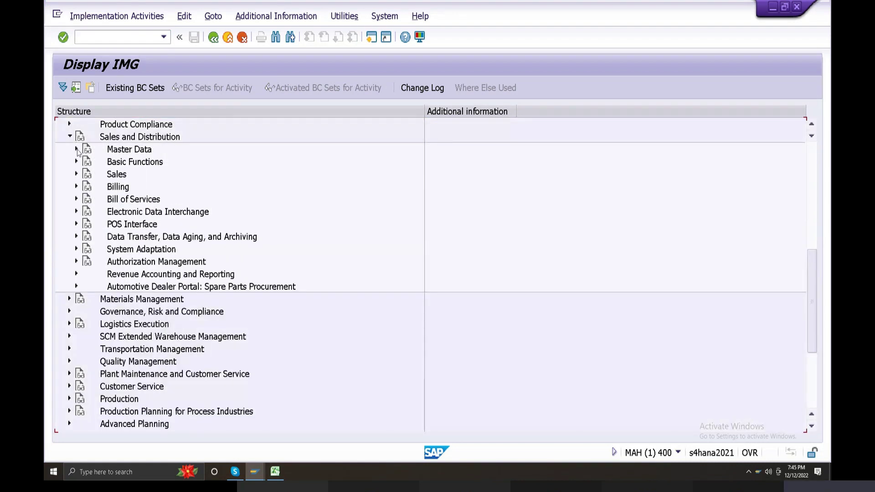
left_click(76, 150)
left_click(83, 200)
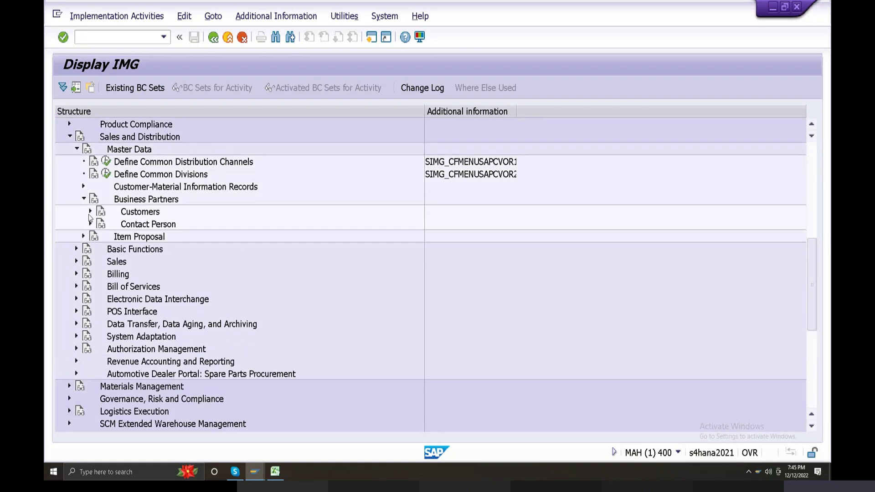
left_click(90, 213)
- Execute Define Delivery Priorities under the customer Shipping settings
left_click(137, 259)
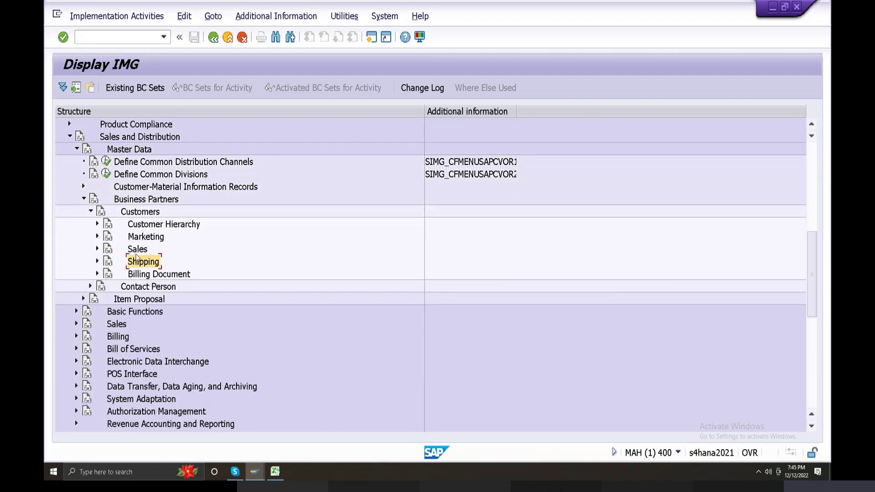
left_click(137, 250)
left_click(97, 261)
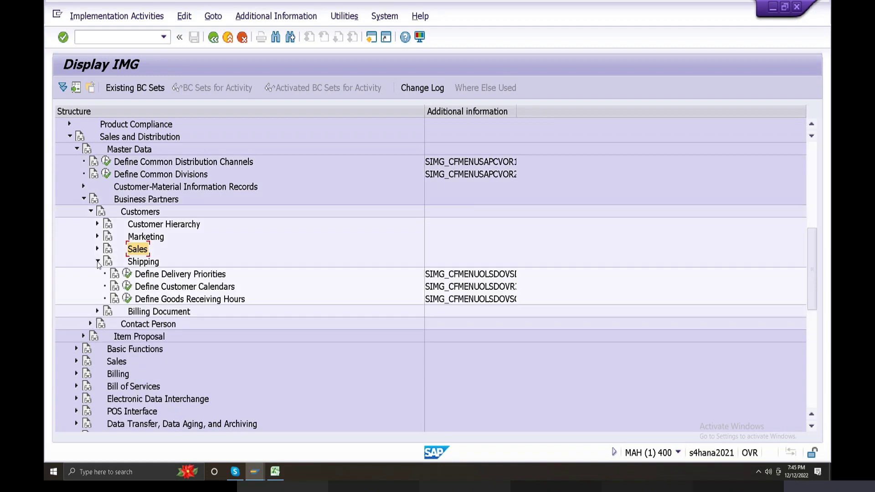
left_click(174, 274)
left_click(127, 274)
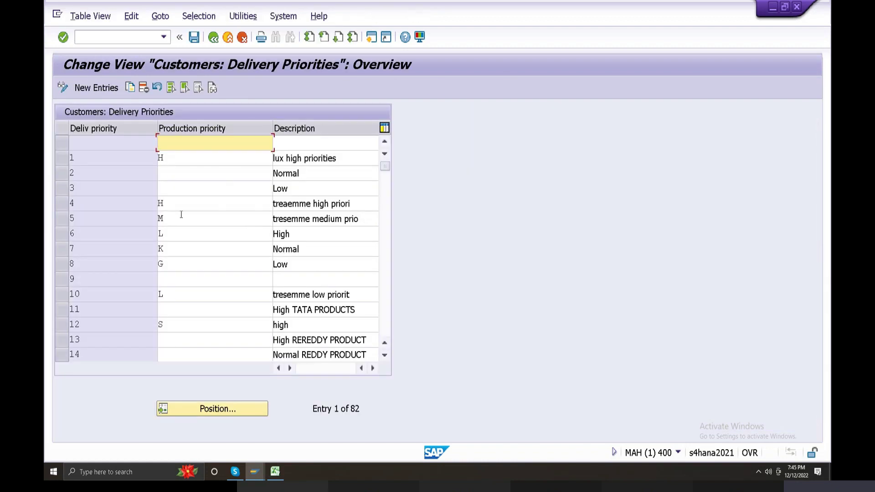
- Scan the Deliv priority numbers in the Customers: Delivery Priorities table, starting from row 6 'High'
left_click_drag(313, 237, 275, 235)
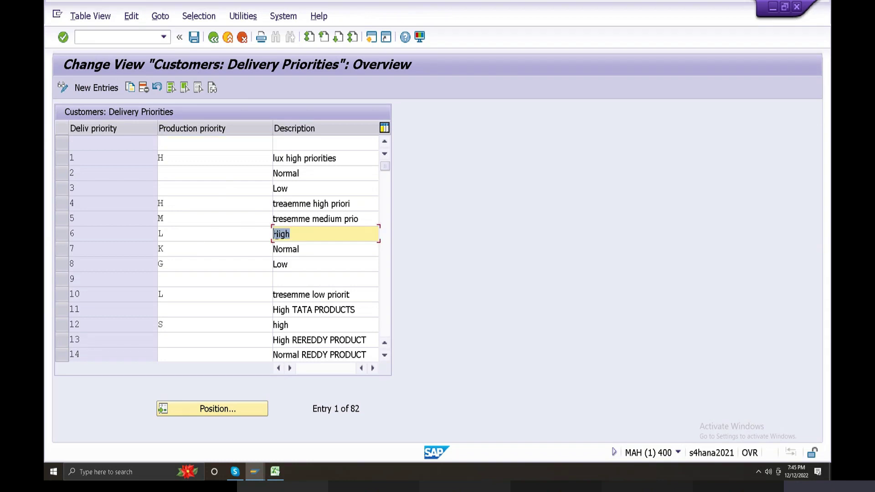
key("Down")
key("Down")
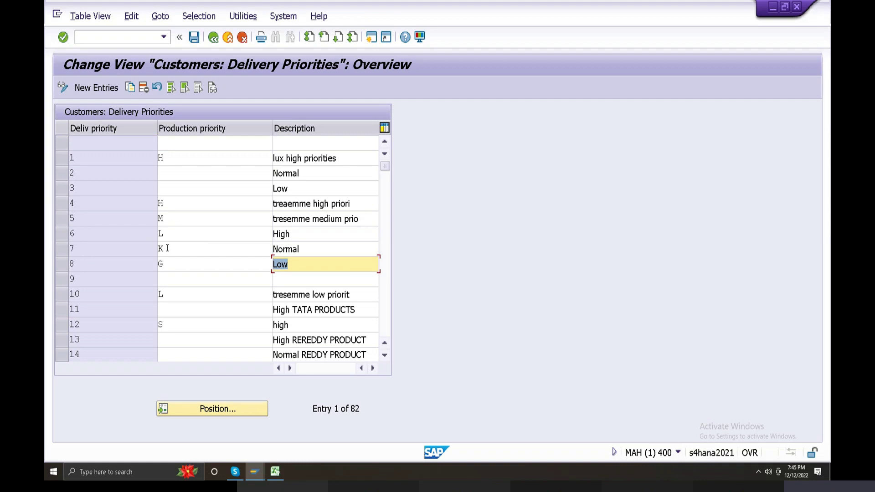
scroll(169, 250, "down", 4)
scroll(169, 252, "down", 7)
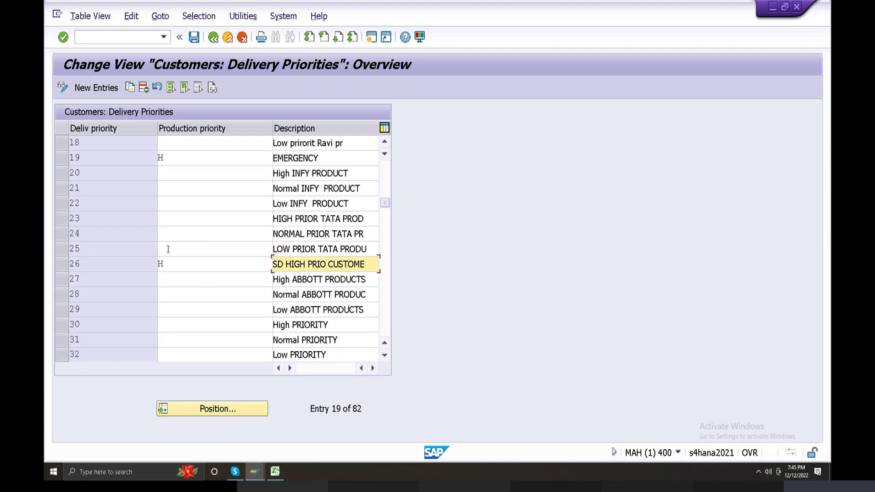
scroll(163, 257, "down", 9)
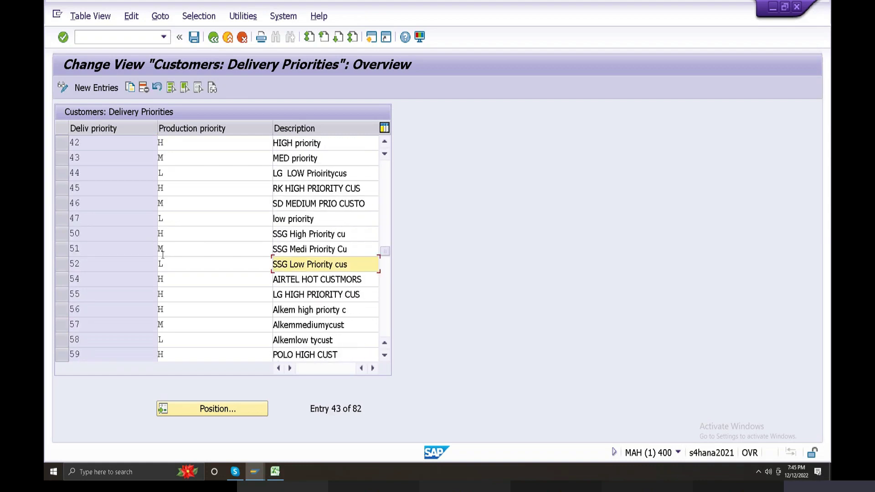
scroll(163, 259, "down", 2)
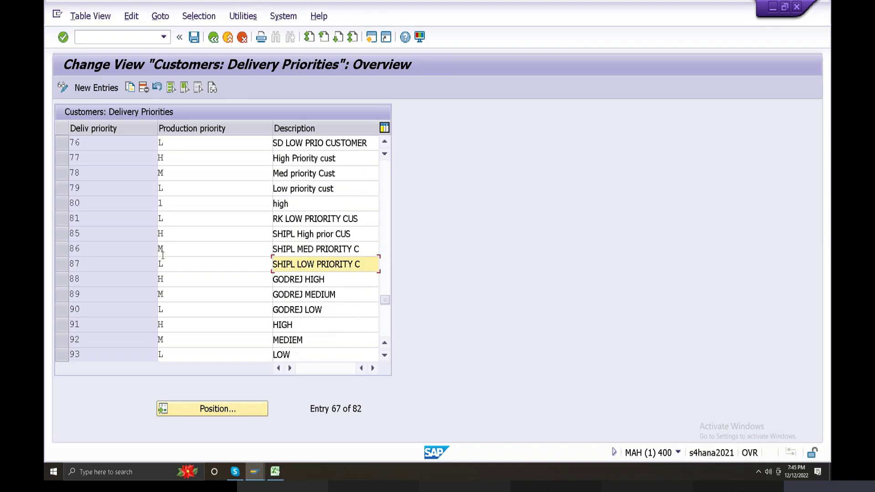
scroll(157, 248, "up", 5)
scroll(158, 249, "up", 8)
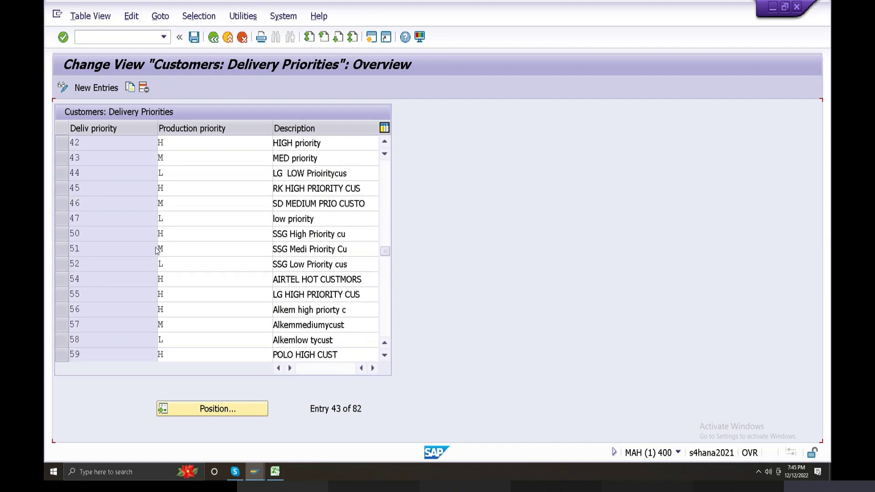
- Try delivery priority keys 1, 21 and 97 in New Entries, then clear the cell
left_click(97, 88)
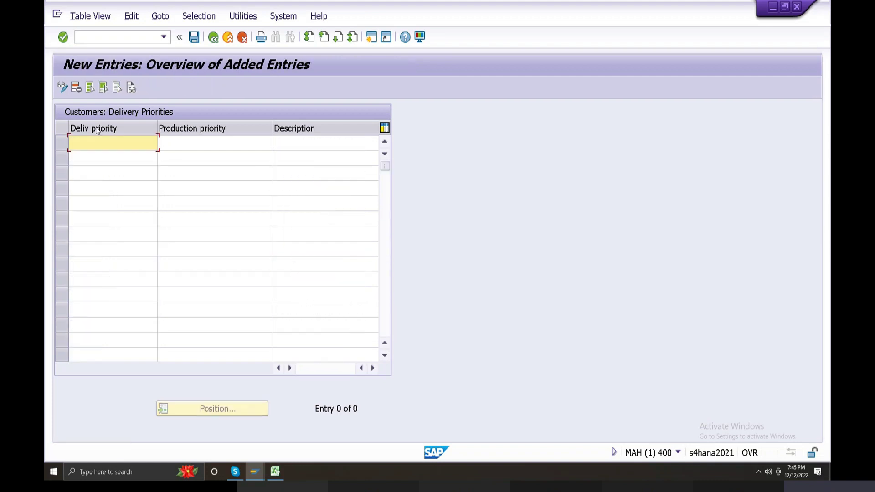
type("1")
key("BackSpace")
type("21")
key("shift+Home")
key("BackSpace")
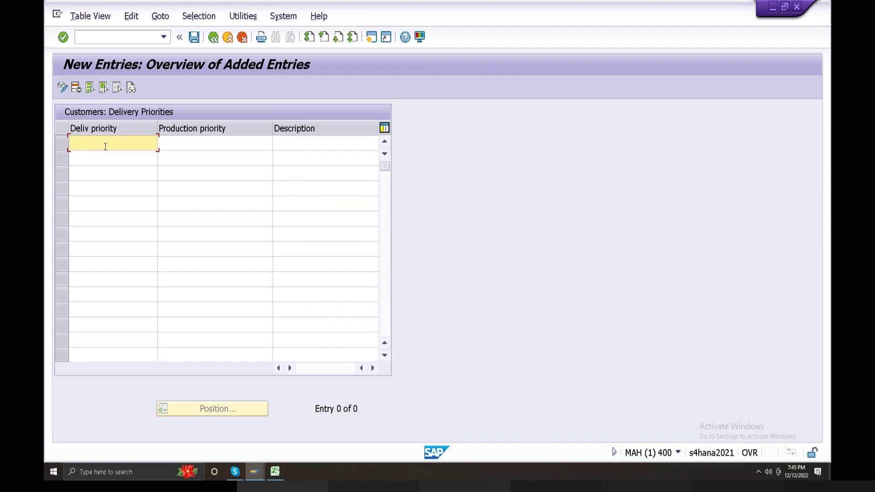
type("97")
left_click(93, 156)
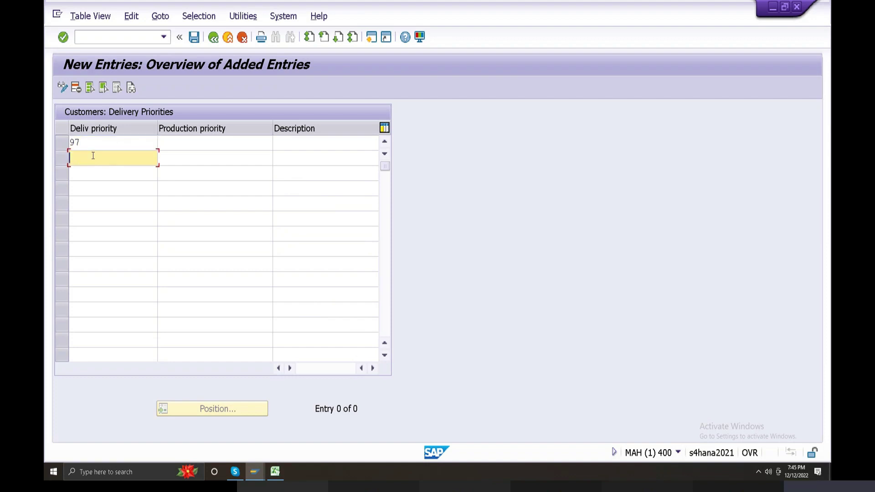
double_click(74, 143)
key("BackSpace")
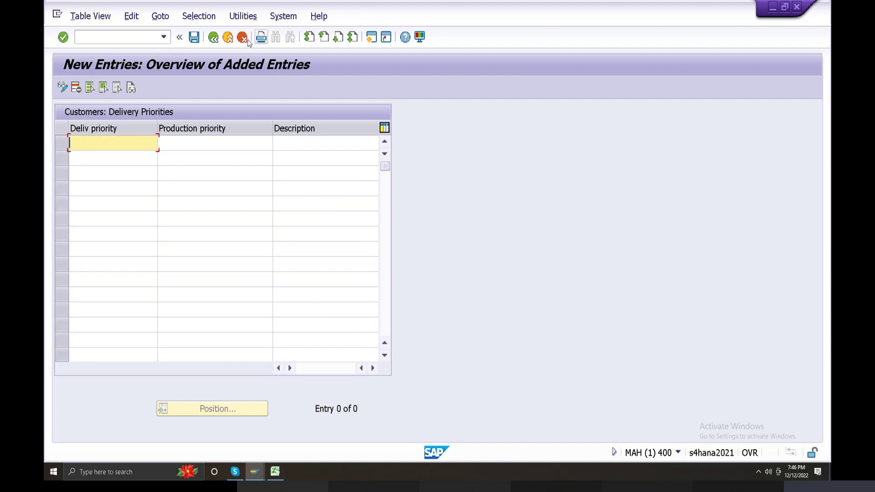
- Discard the unsaved new entries and return to the 82-entry delivery priorities list
left_click(213, 37)
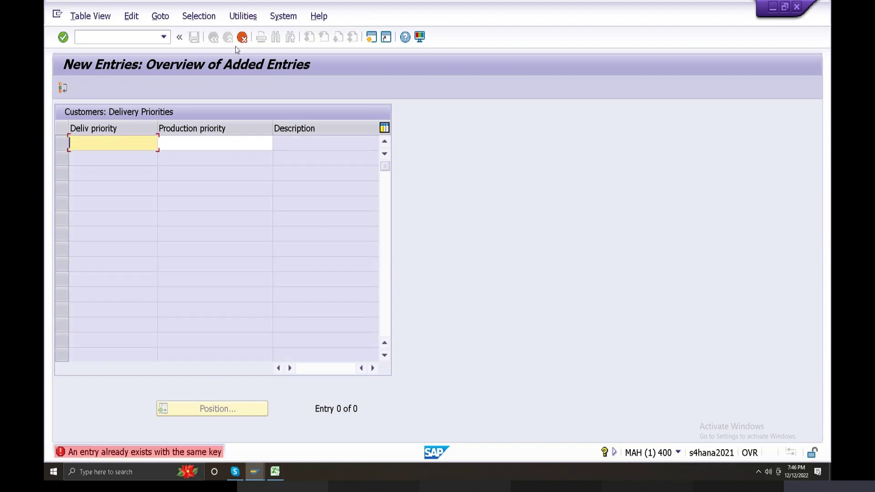
left_click(240, 38)
left_click(263, 258)
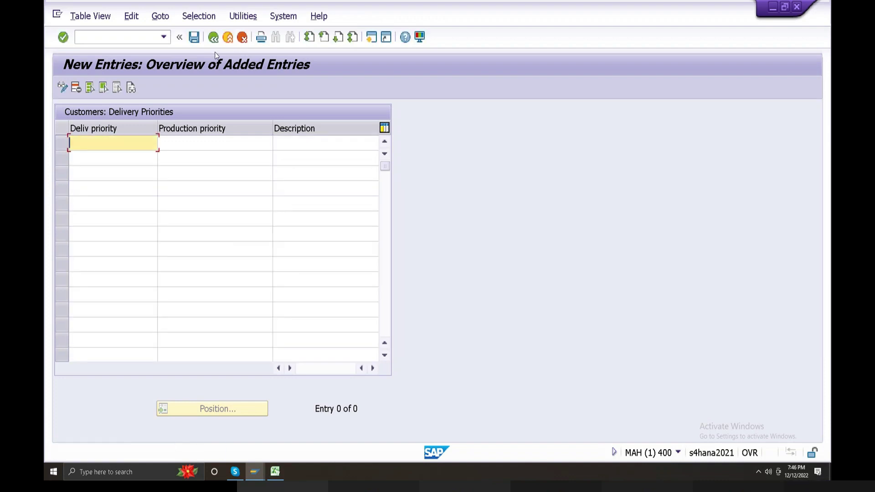
left_click(212, 37)
scroll(183, 289, "down", 4)
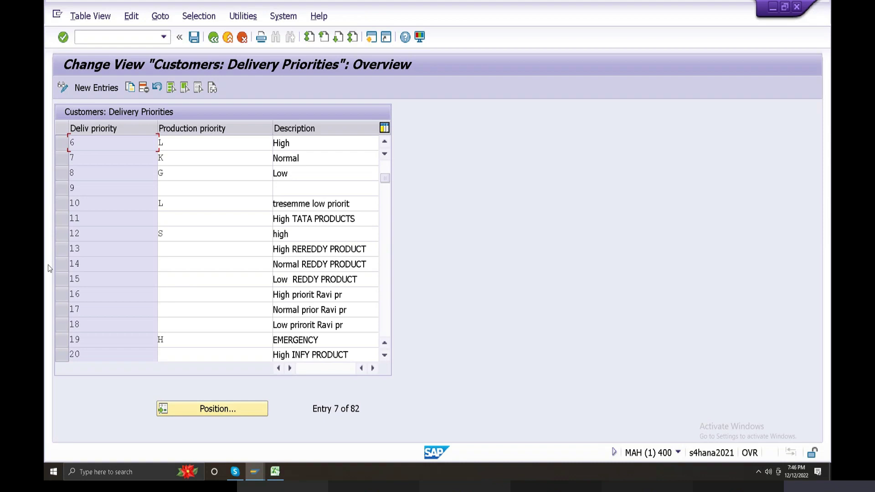
scroll(115, 267, "down", 8)
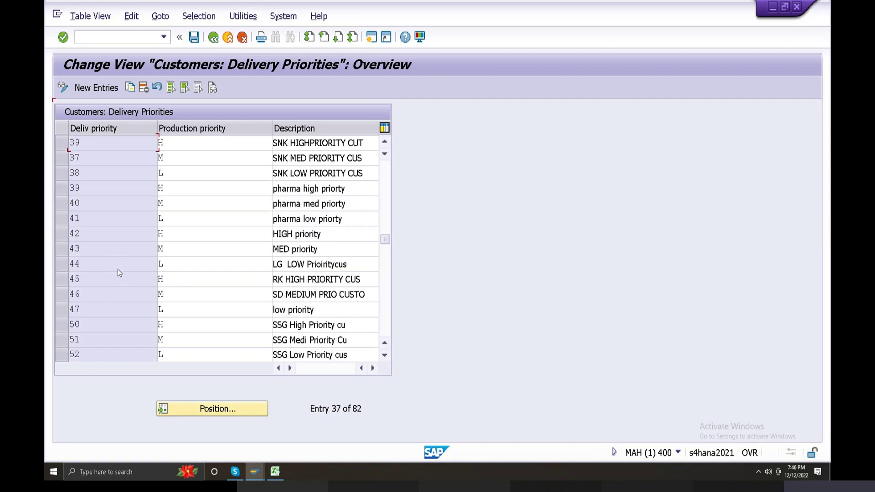
scroll(118, 269, "down", 9)
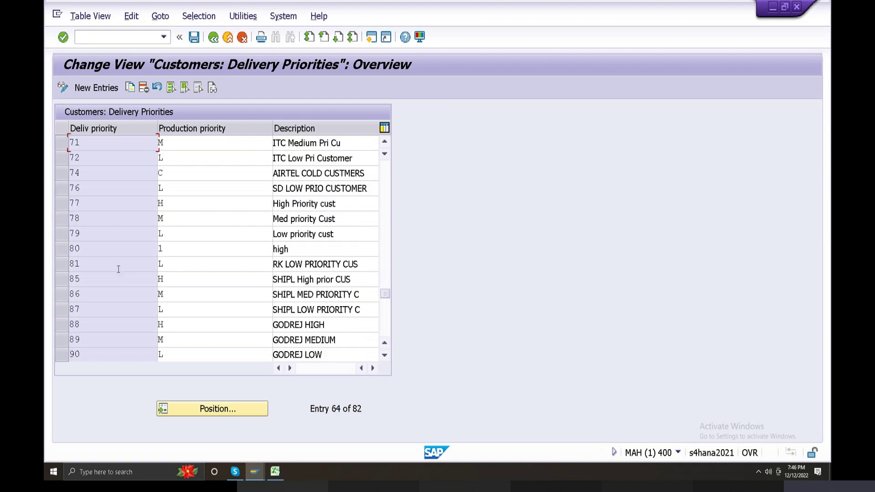
scroll(118, 270, "down", 3)
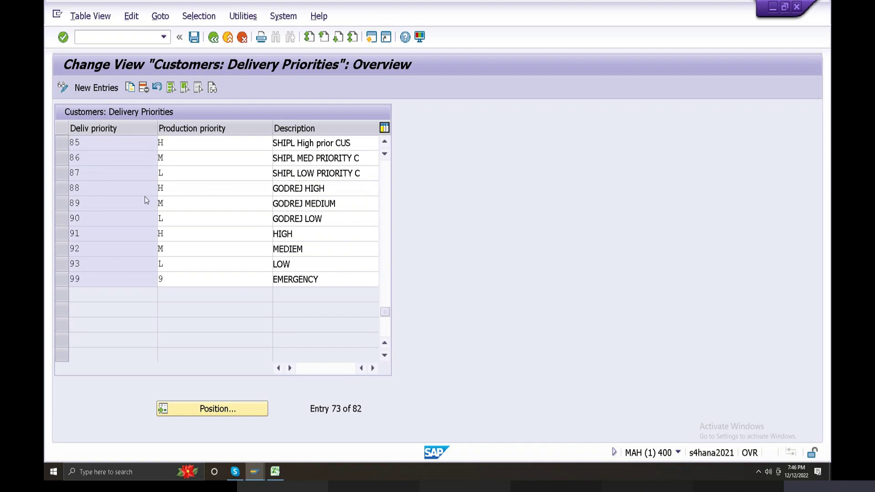
scroll(145, 196, "up", 4)
scroll(145, 196, "up", 6)
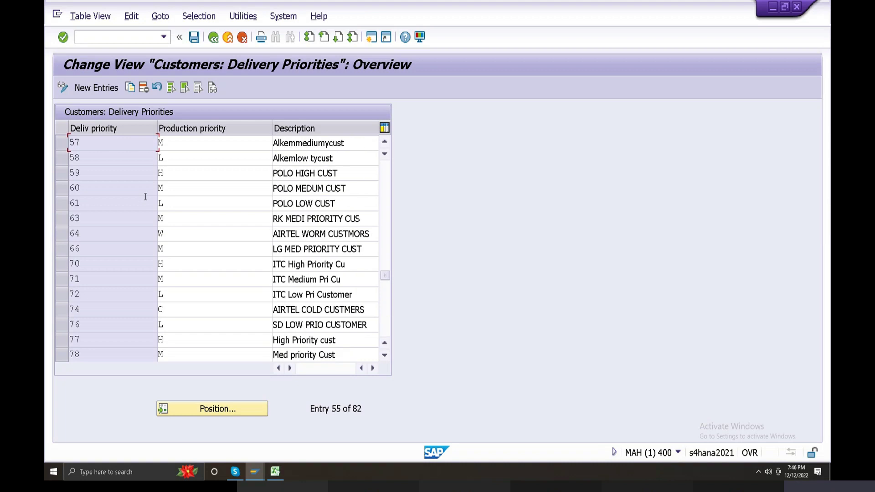
scroll(145, 196, "up", 2)
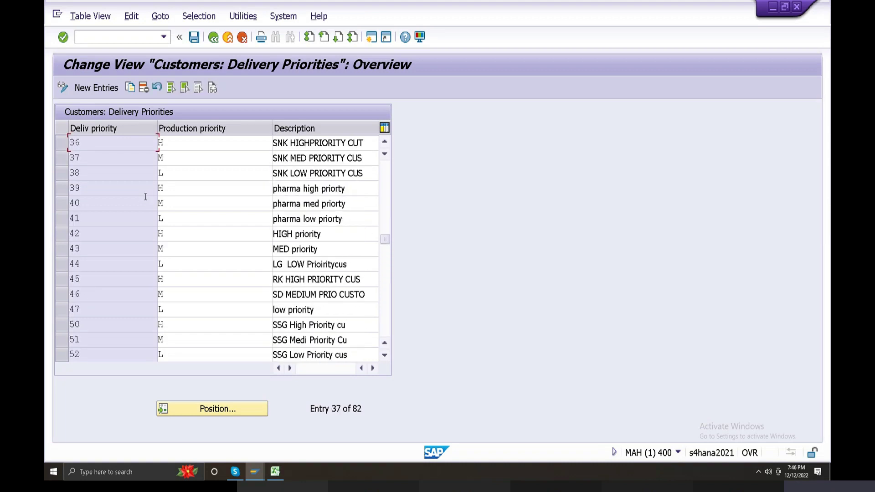
scroll(145, 196, "up", 9)
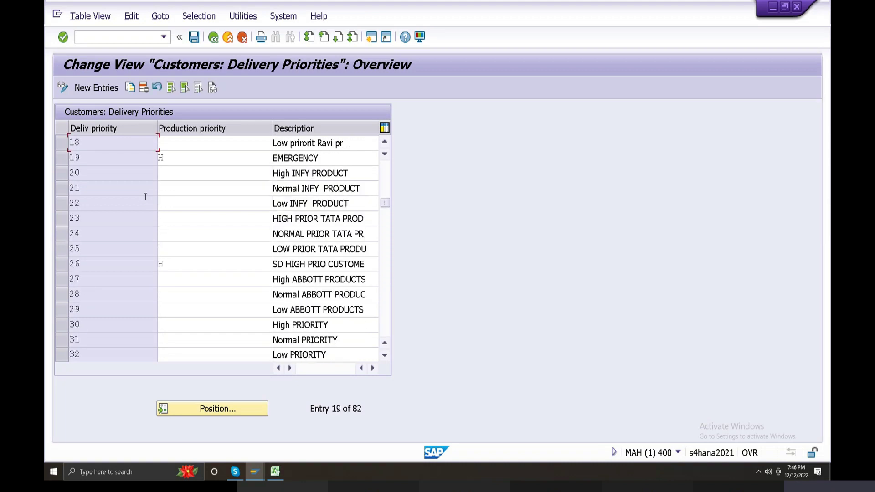
scroll(145, 198, "up", 1)
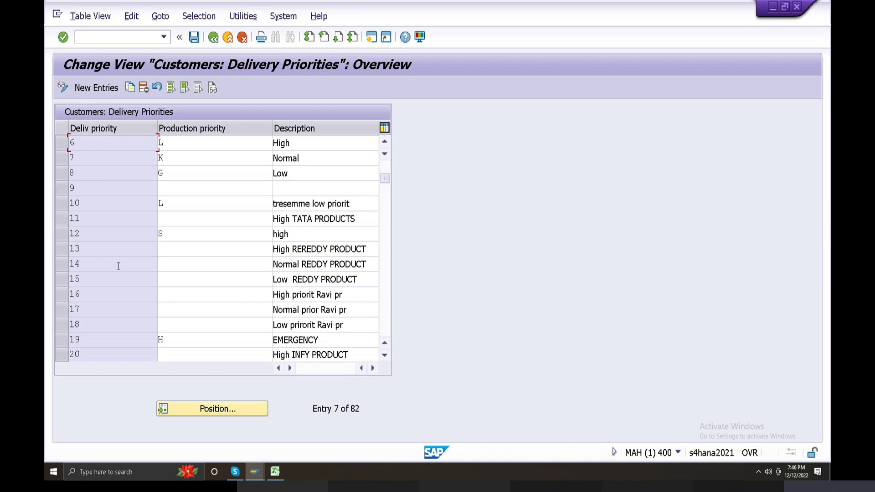
scroll(119, 266, "down", 9)
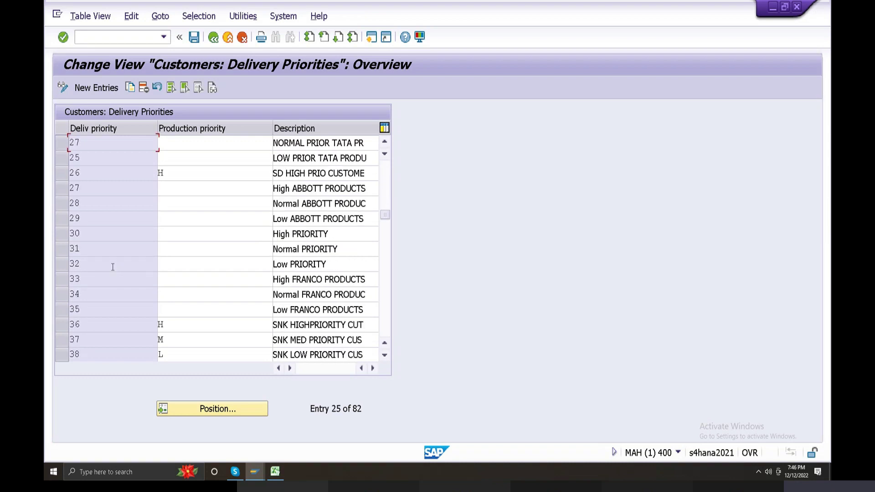
scroll(93, 253, "down", 10)
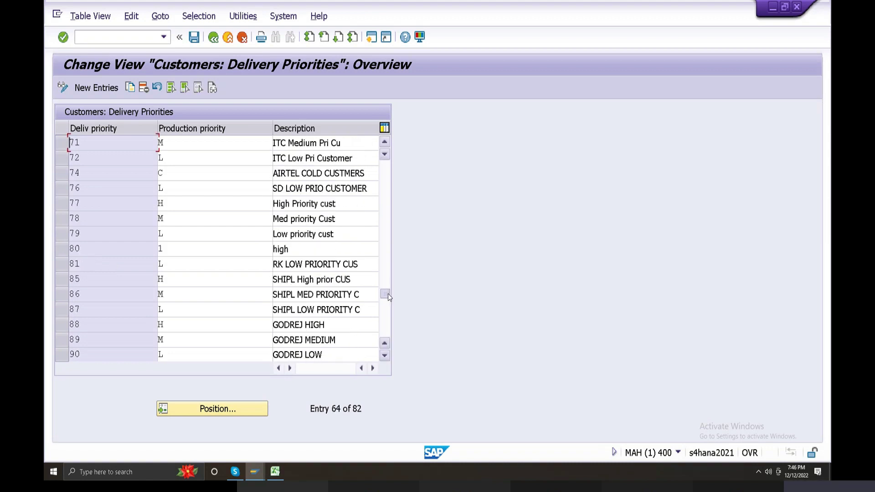
left_click_drag(386, 293, 387, 192)
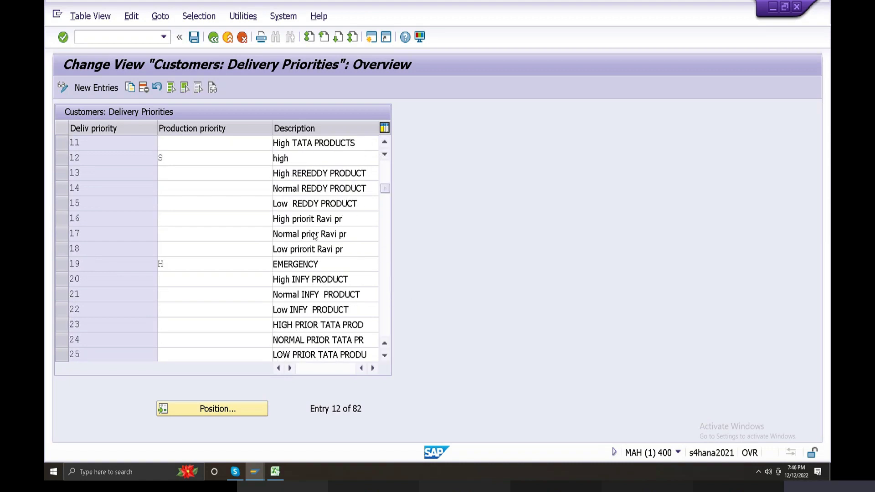
scroll(314, 233, "up", 3)
scroll(314, 233, "up", 1)
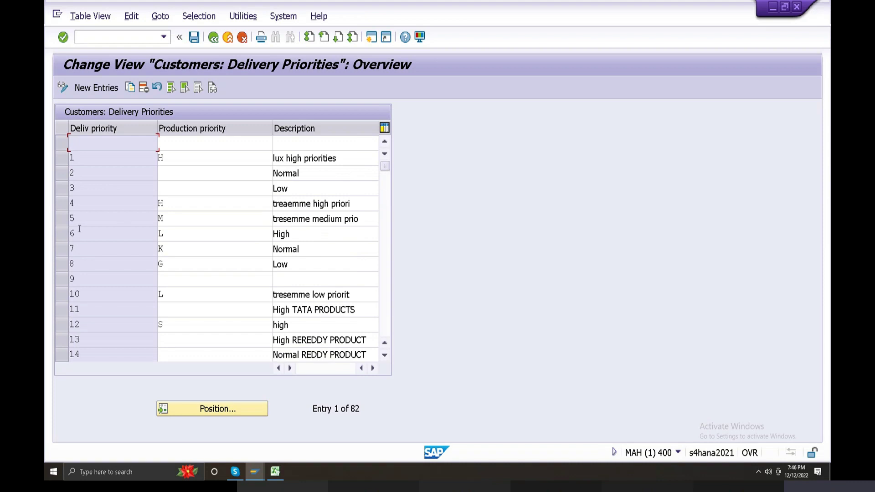
- Select rows 6–8 and scroll to the table end, confirming keys 91–93 and 99
left_click_drag(62, 219, 62, 246)
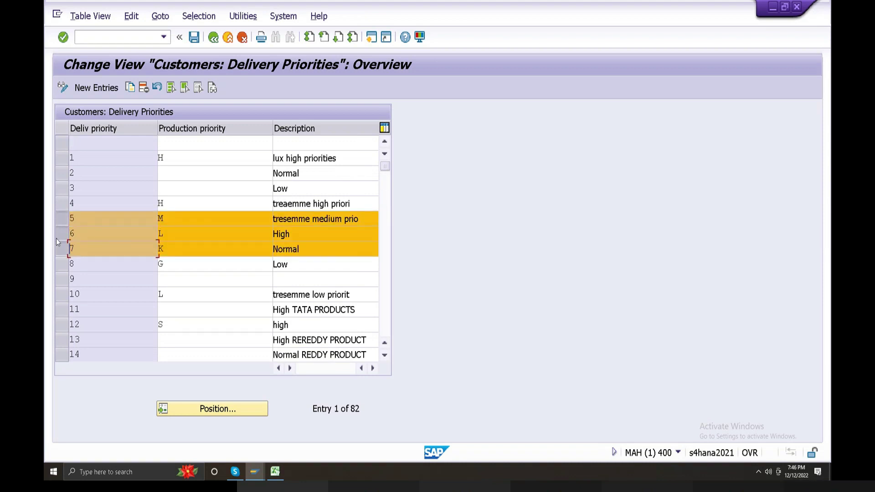
left_click(60, 224)
left_click(58, 264)
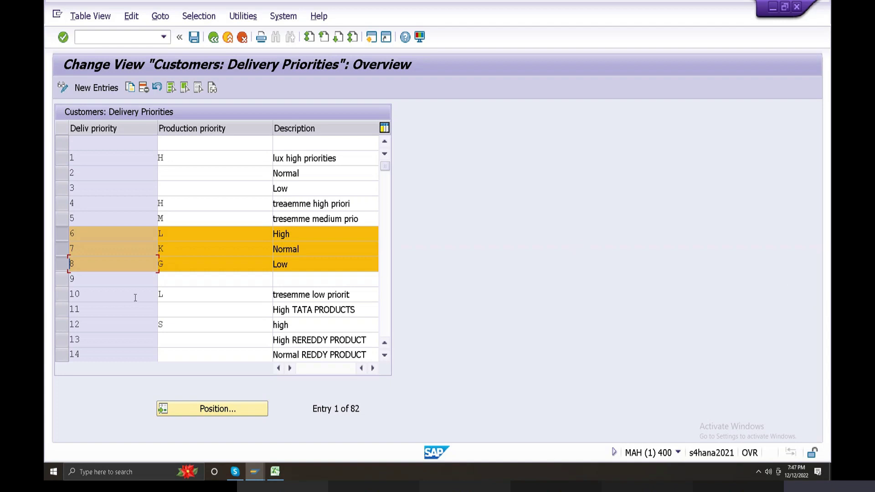
scroll(135, 296, "down", 5)
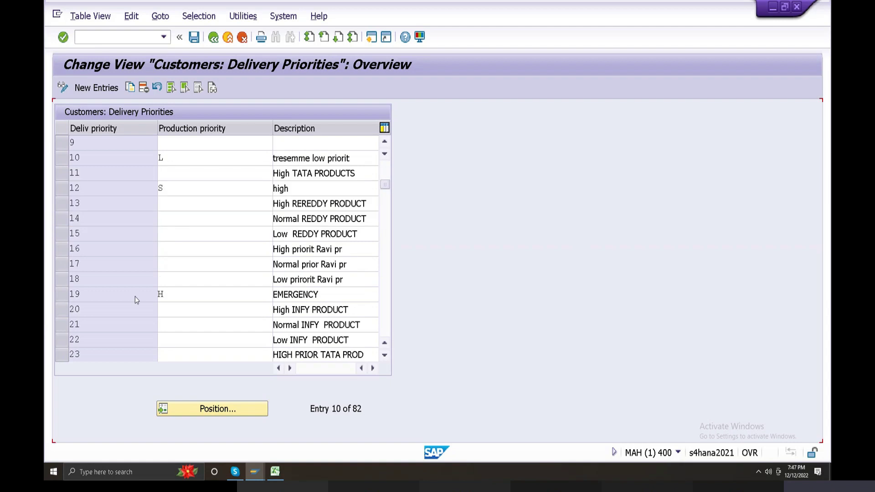
scroll(136, 296, "down", 14)
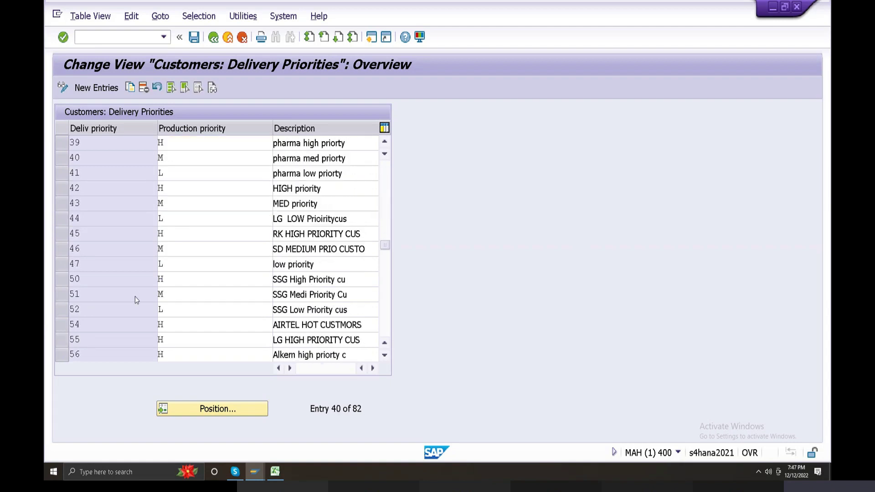
scroll(140, 312, "down", 4)
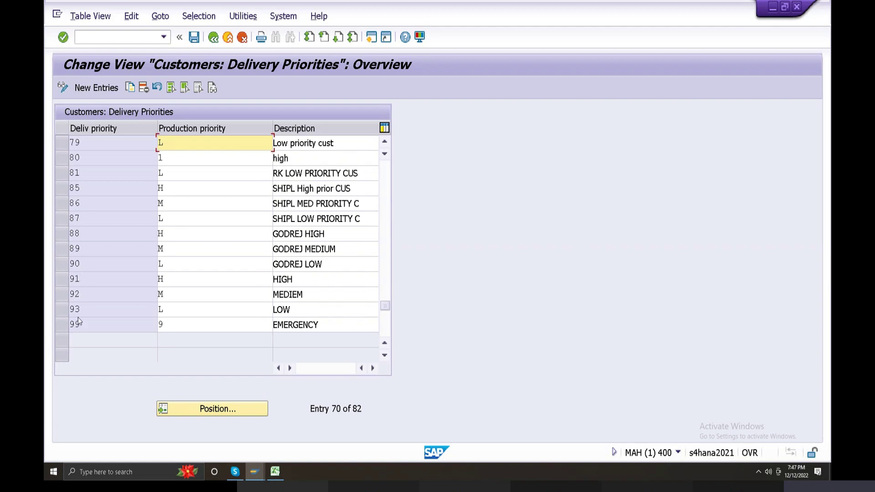
- Add delivery priorities 94, 95 and 96 with production priorities h, m and l
left_click(99, 89)
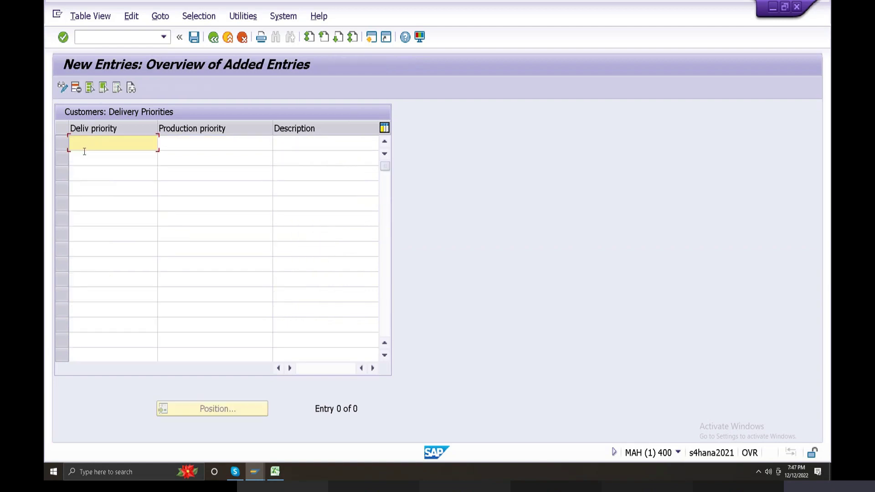
type("94")
left_click(83, 160)
type("95")
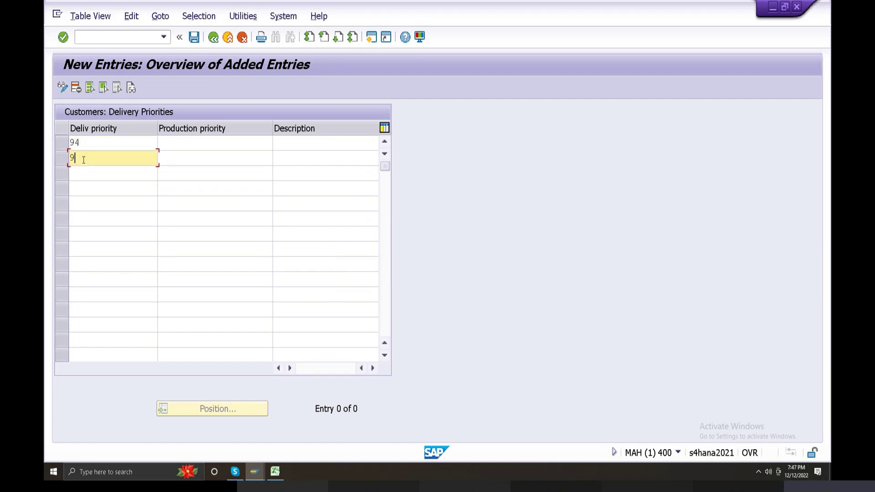
left_click(82, 176)
type("96")
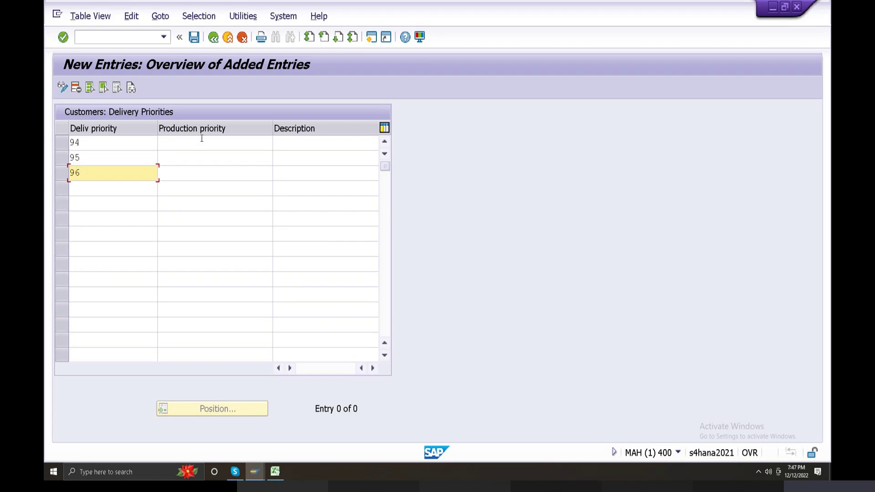
left_click(201, 138)
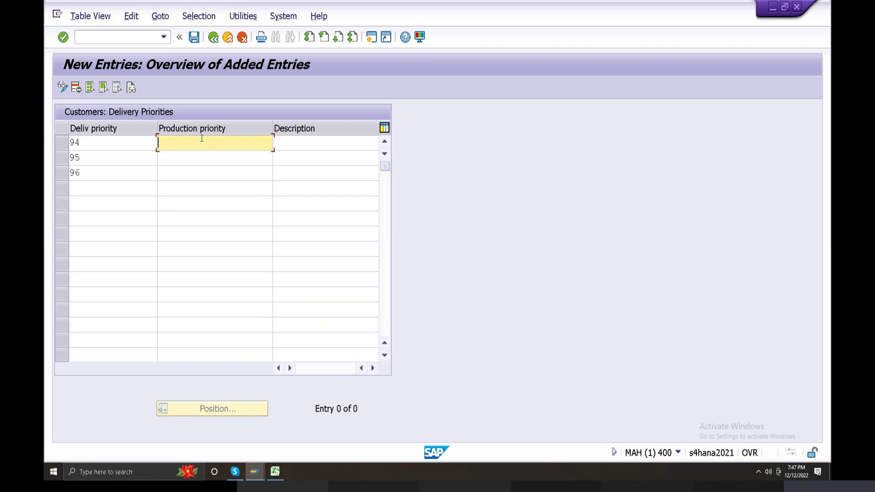
type("h")
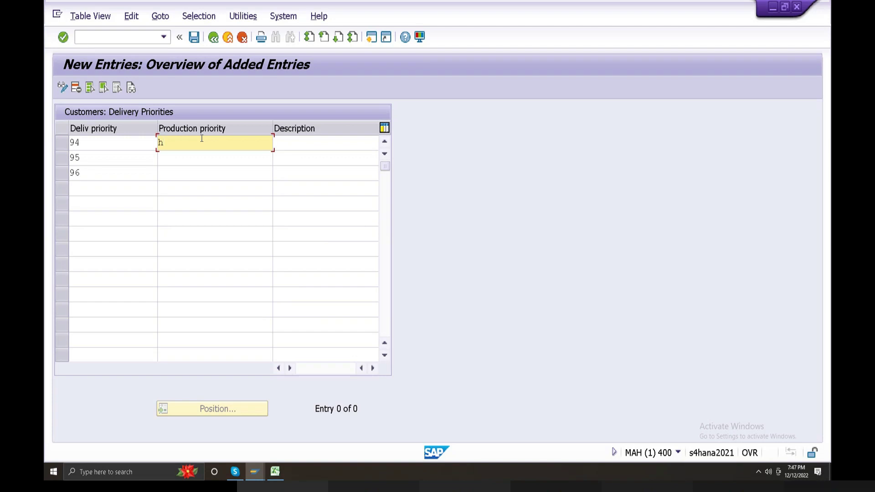
left_click(174, 163)
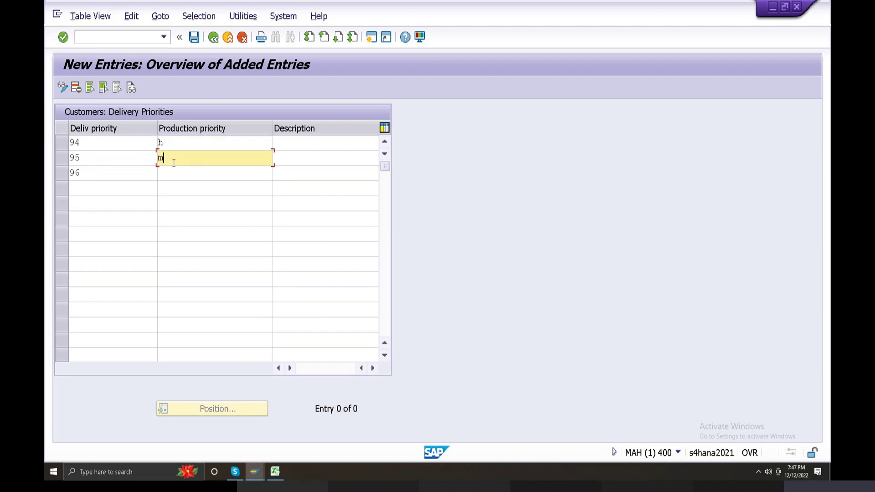
type("m")
left_click(172, 171)
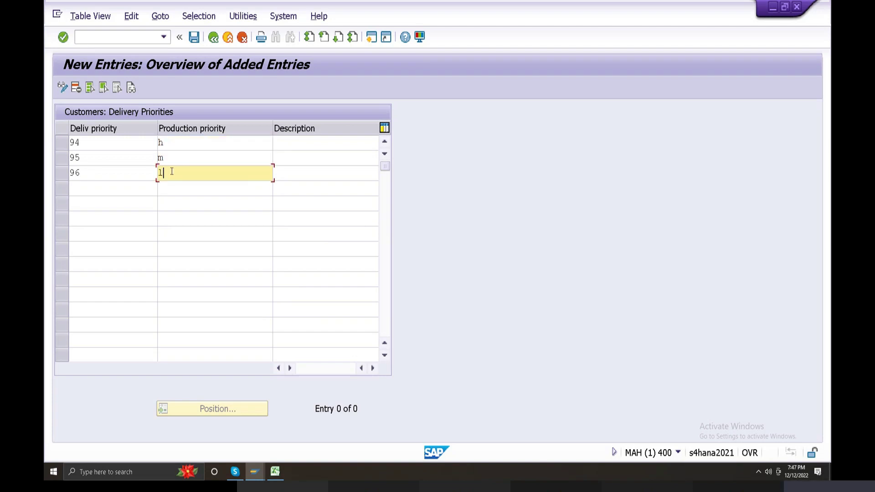
- Describe priority 94 as 'high priority' and reuse that text in row 95
left_click(299, 142)
type("hig")
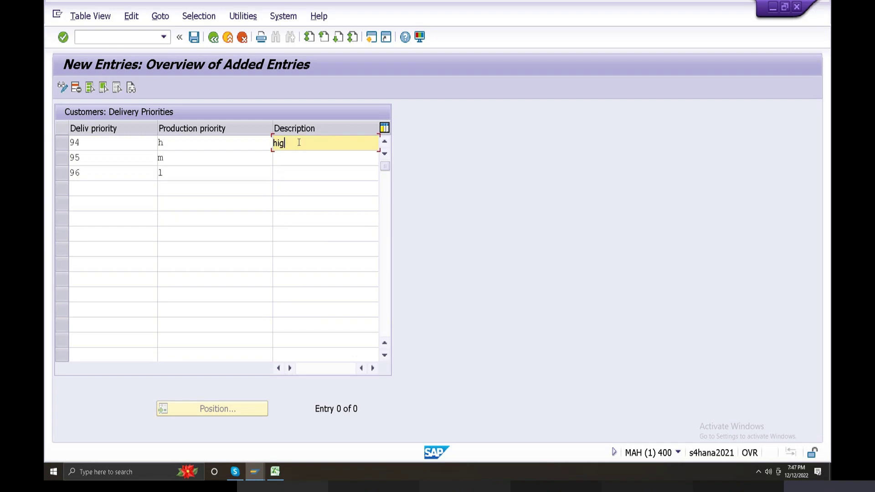
type("h priopi")
key("BackSpace")
type("o")
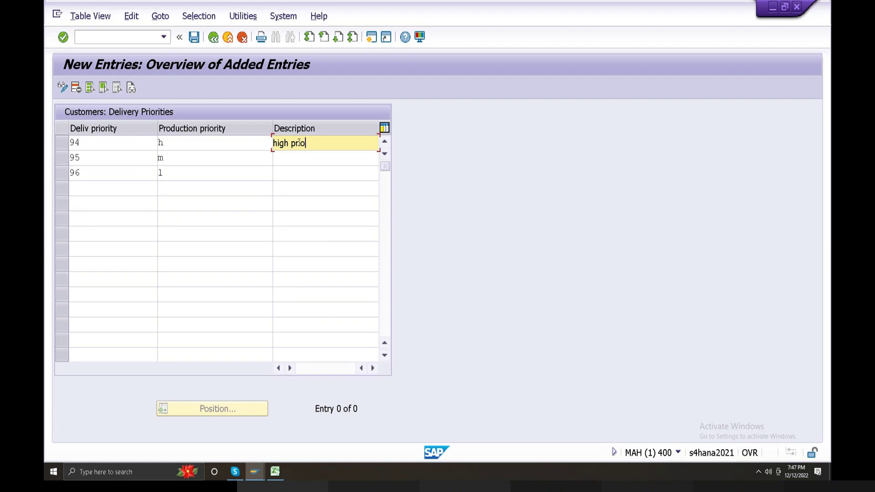
type("rity")
left_click_drag(327, 143, 46, 139)
key("ctrl+c")
left_click(310, 160)
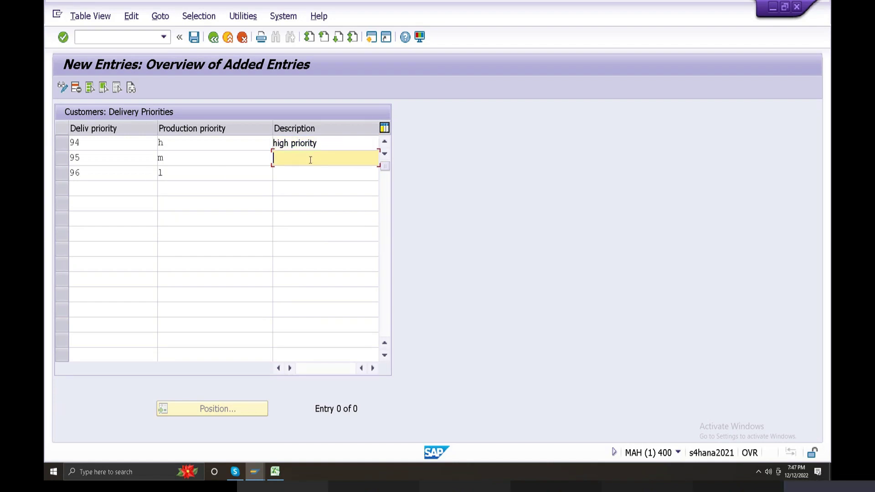
key("ctrl+v")
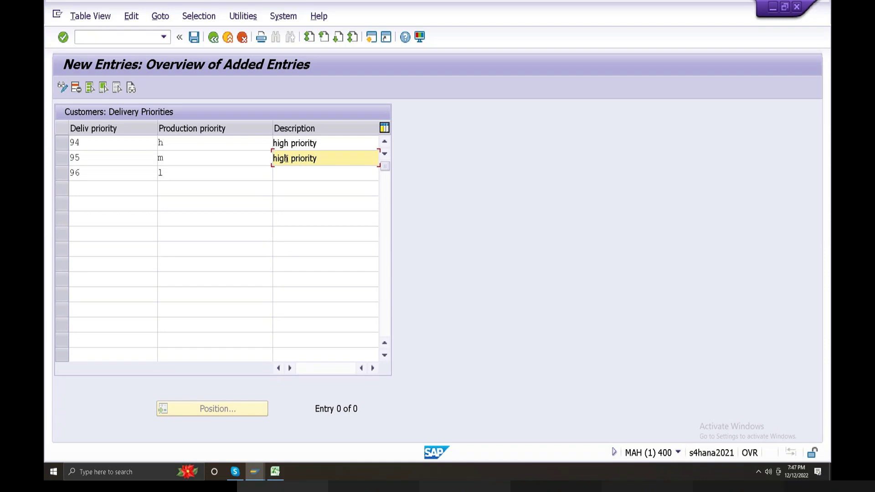
- Set descriptions 'medium priority' for 95 and 'low priority' for 96, then save
left_click_drag(289, 158, 272, 158)
type("medium pr")
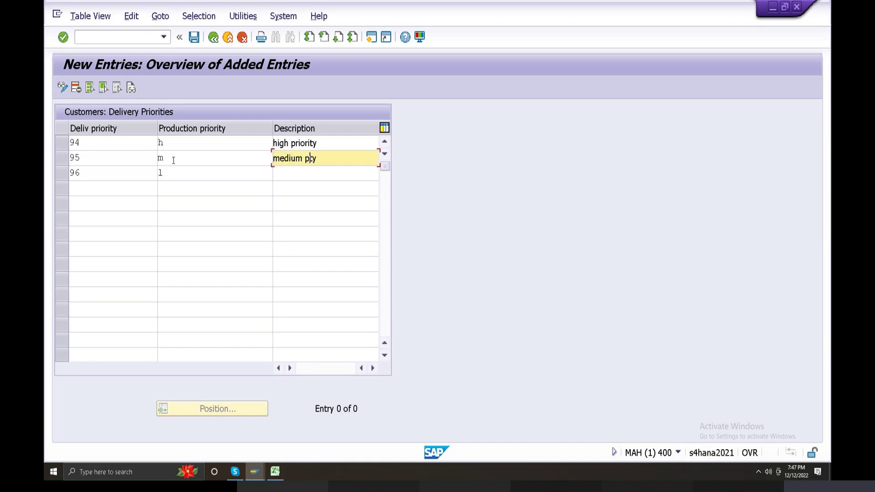
type("ioirty")
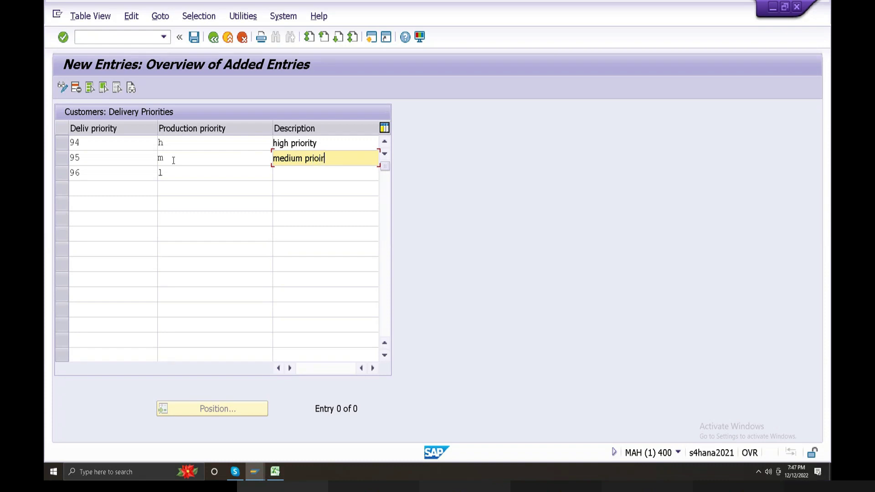
key("BackSpace")
key("BackSpace")
key("BackSpace")
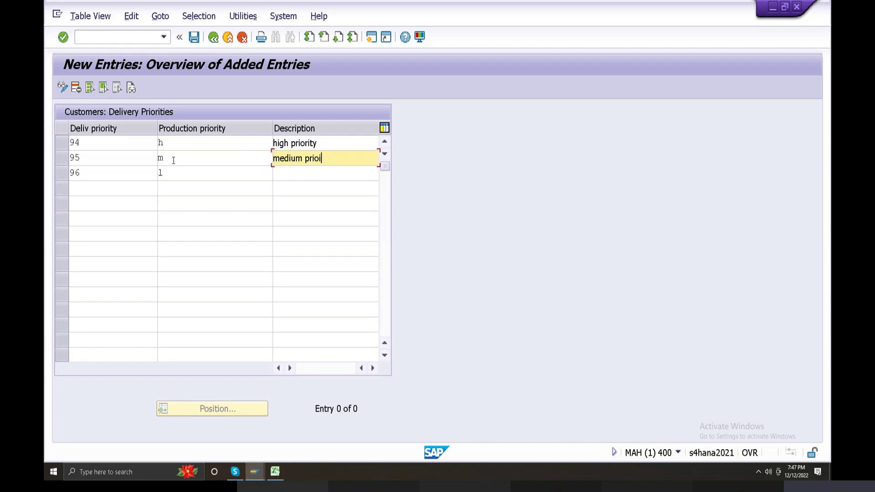
type("rity")
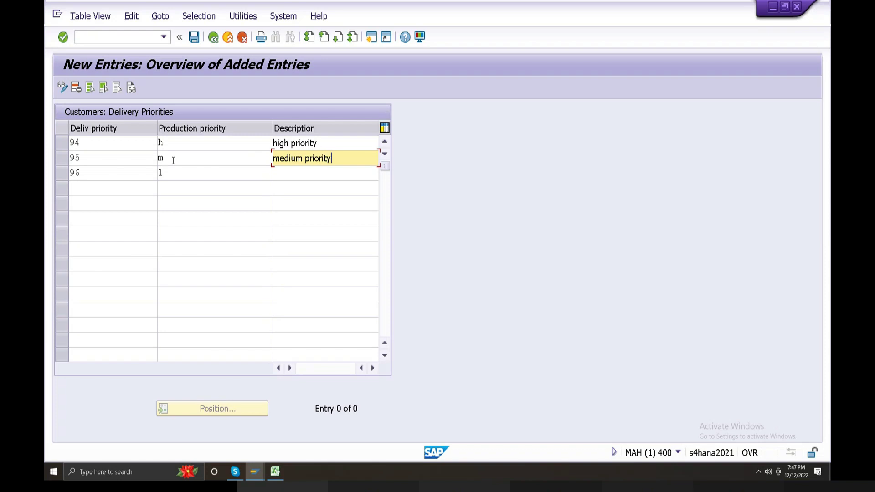
left_click(292, 173)
type("low p")
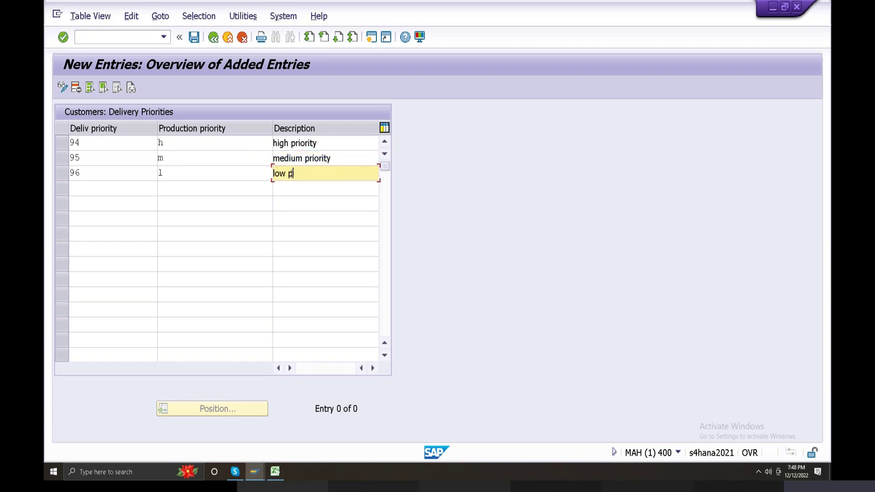
type("roioir")
key("BackSpace")
key("BackSpace")
key("BackSpace")
key("BackSpace")
key("BackSpace")
key("BackSpace")
key("BackSpace")
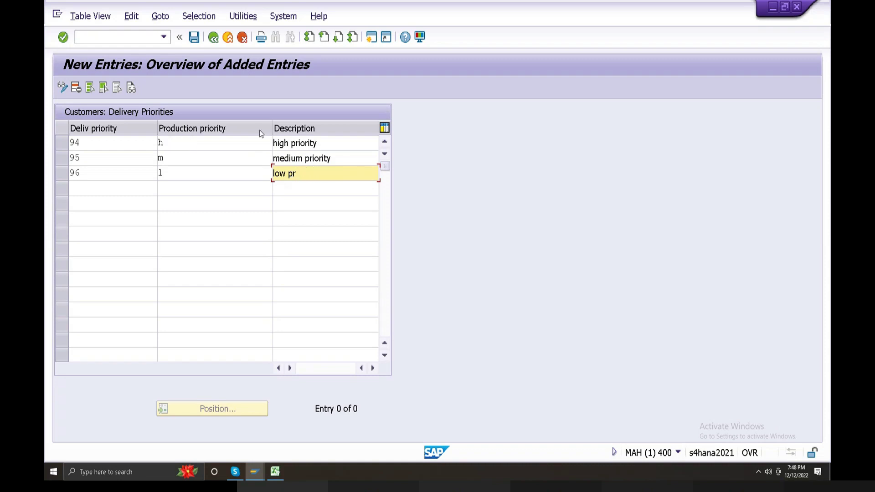
type("ioirty")
left_click(193, 39)
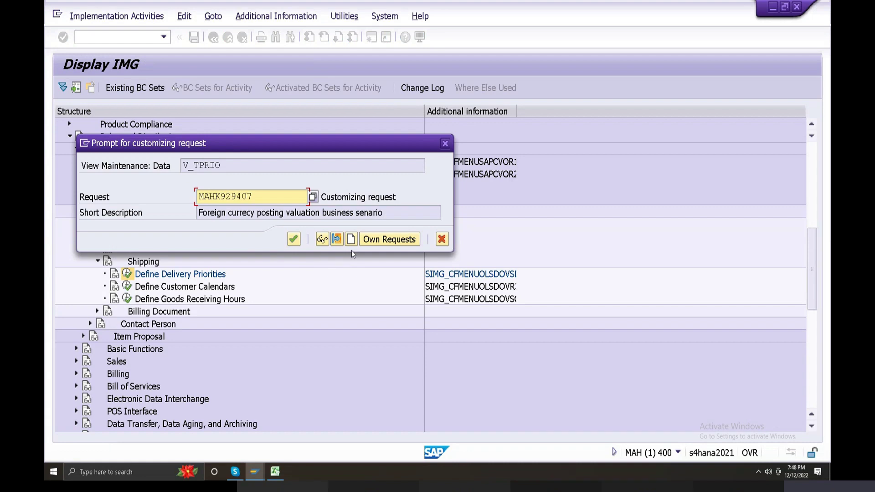
- Create customizing request 'Define delivery prioirites' and copy its number MAHK929779
left_click(351, 238)
type("Def")
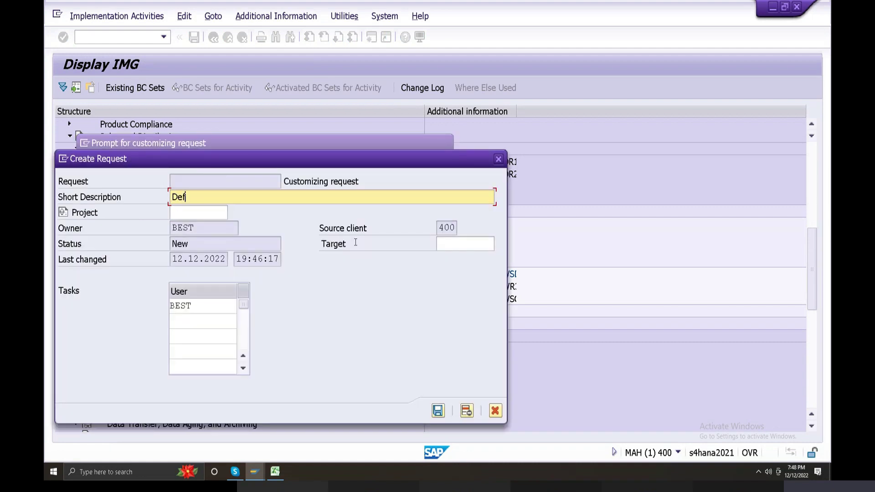
type("ine delivery prioirites")
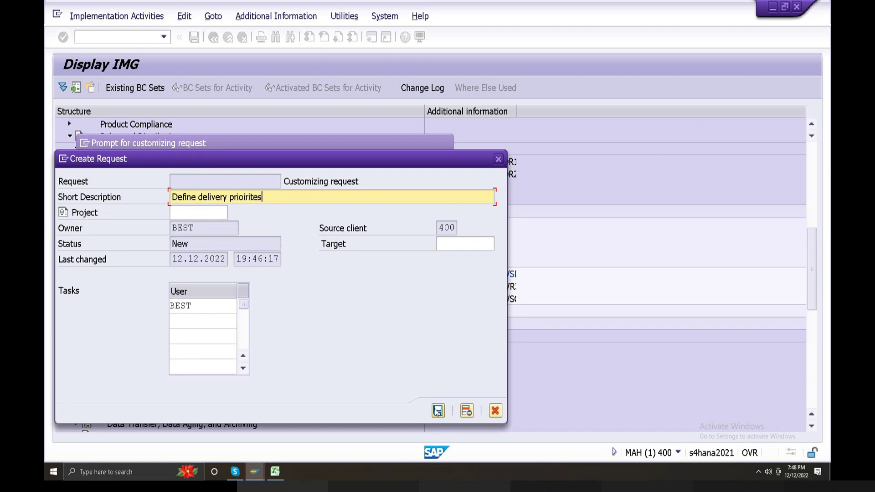
left_click(437, 411)
left_click_drag(263, 196, 46, 199)
key("ctrl+c")
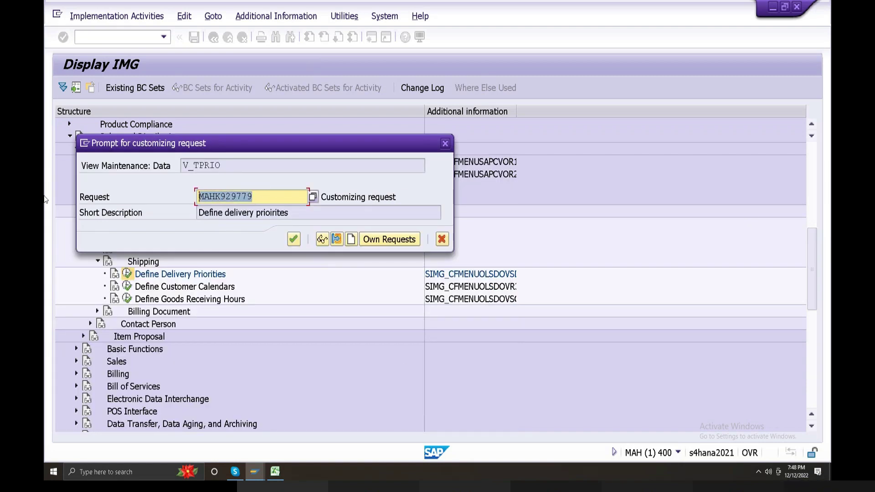
- Log request number MAHK929779 in Excel cell P75 and its description in H75
left_click(276, 473)
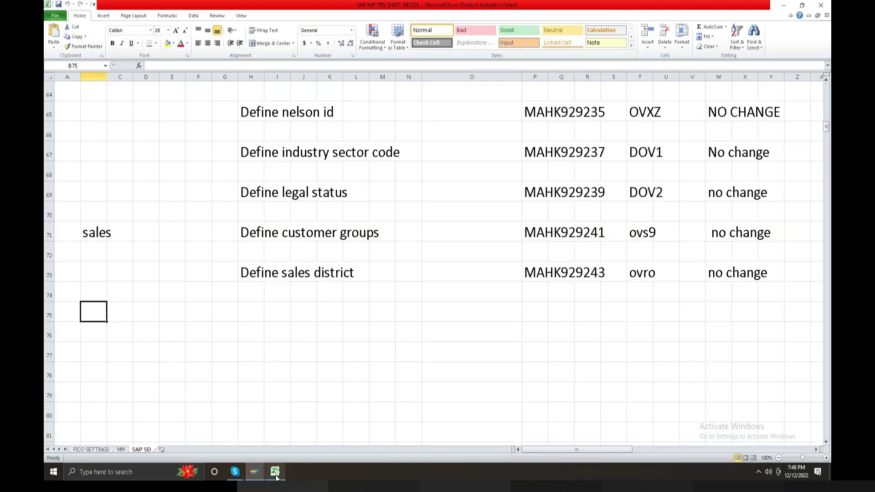
left_click(531, 312)
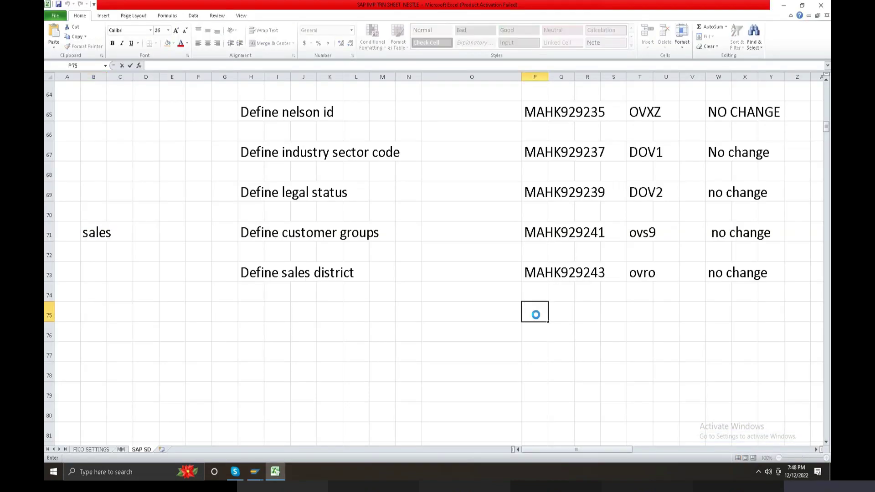
key("ctrl+v")
left_click(250, 312)
key("alt+Tab")
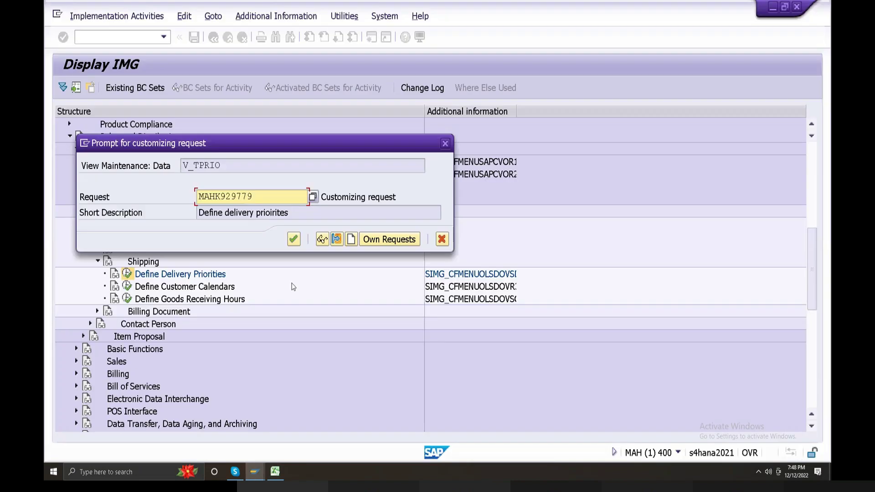
key("Tab")
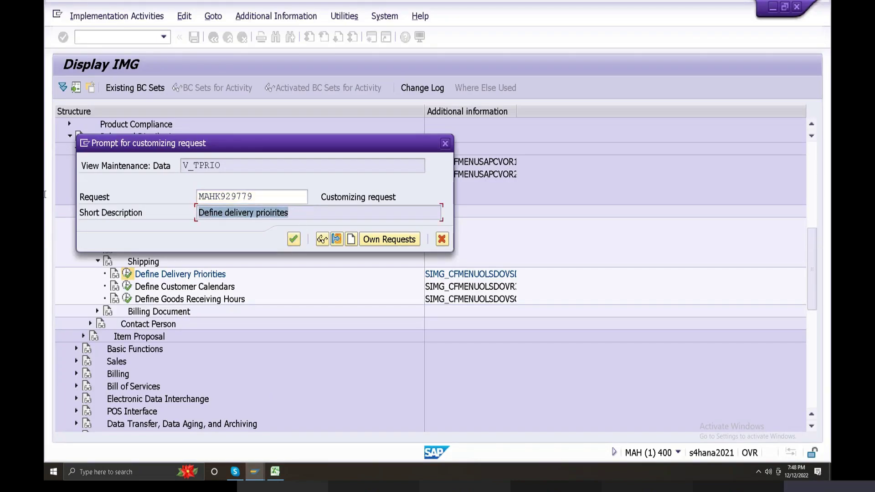
left_click(275, 471)
double_click(247, 313)
type("Define delivery prioirites")
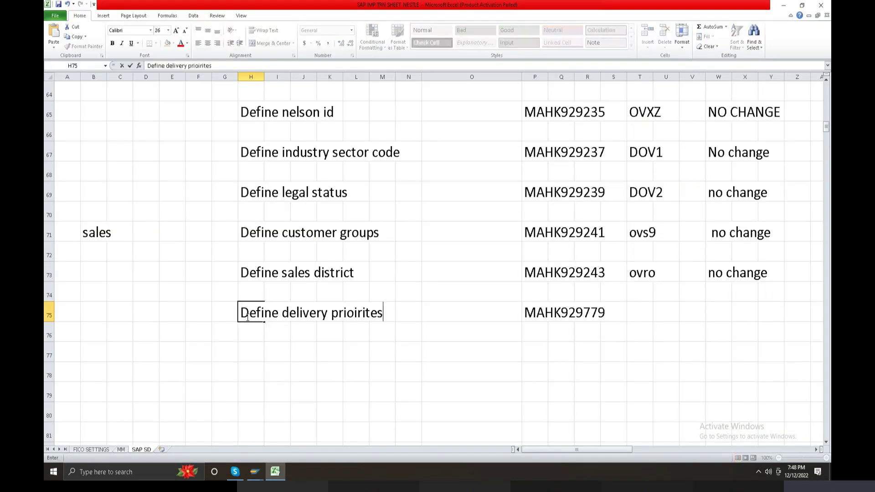
left_click_drag(648, 304, 659, 304)
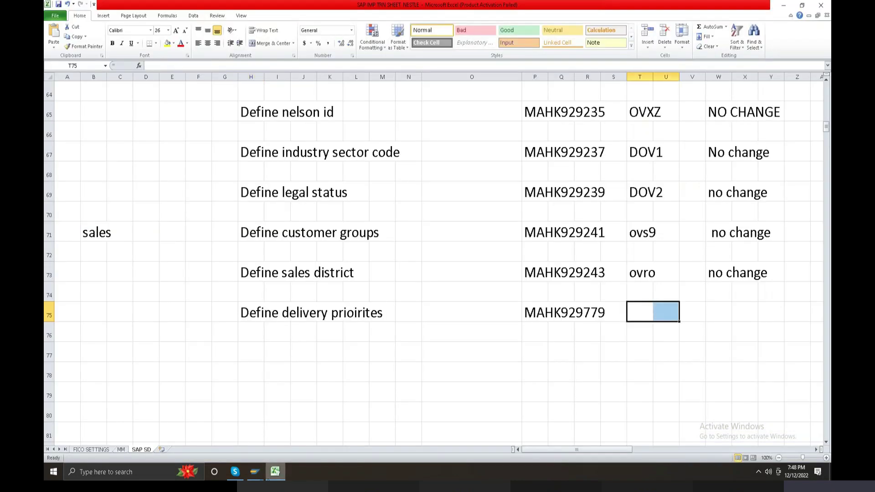
- Confirm the customizing request in SAP and go back to the implementation guide tree
left_click(275, 474)
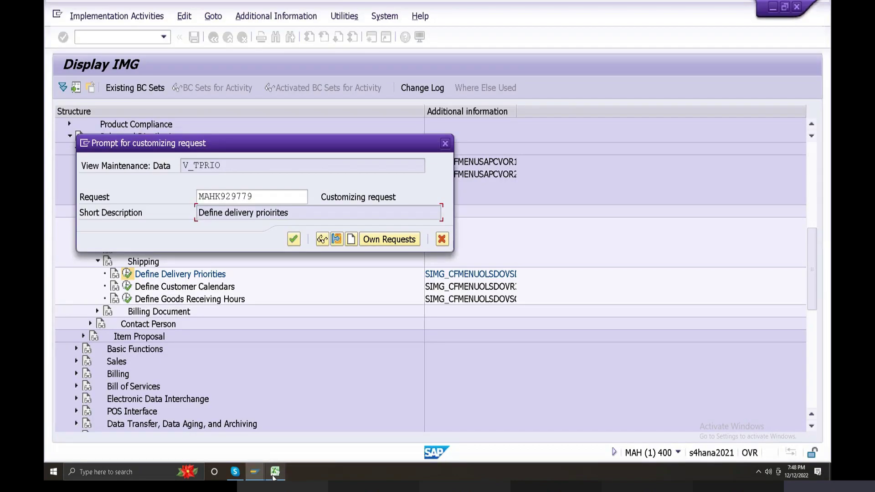
left_click(294, 241)
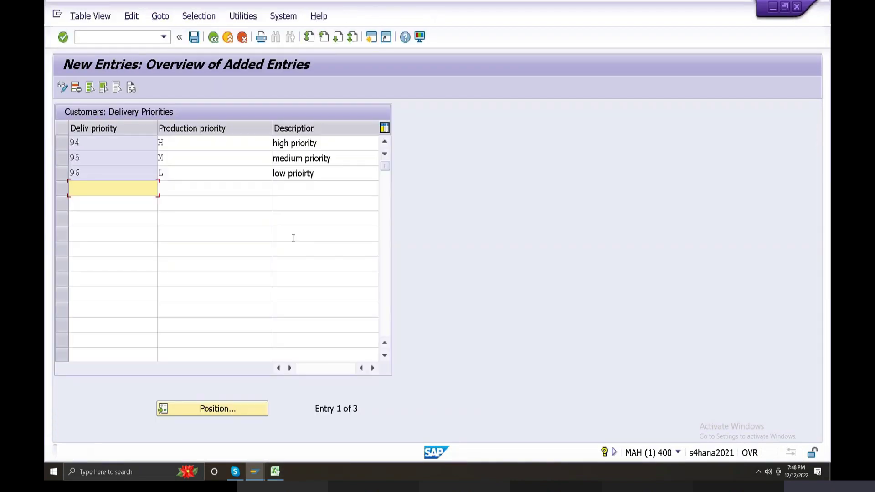
left_click(213, 37)
left_click(213, 37)
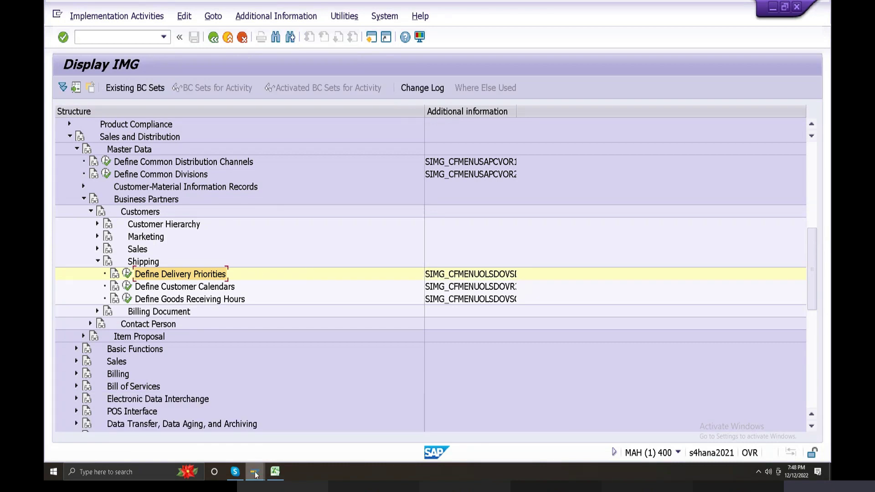
- Enter OVSD in T75 and 'No change' in W75, then run Define Customer Calendars
left_click(297, 433)
double_click(640, 309)
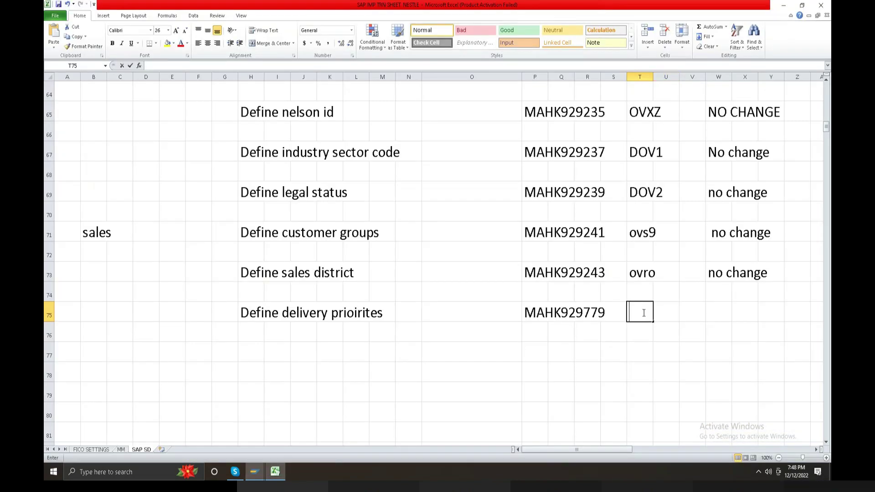
type("OVSD")
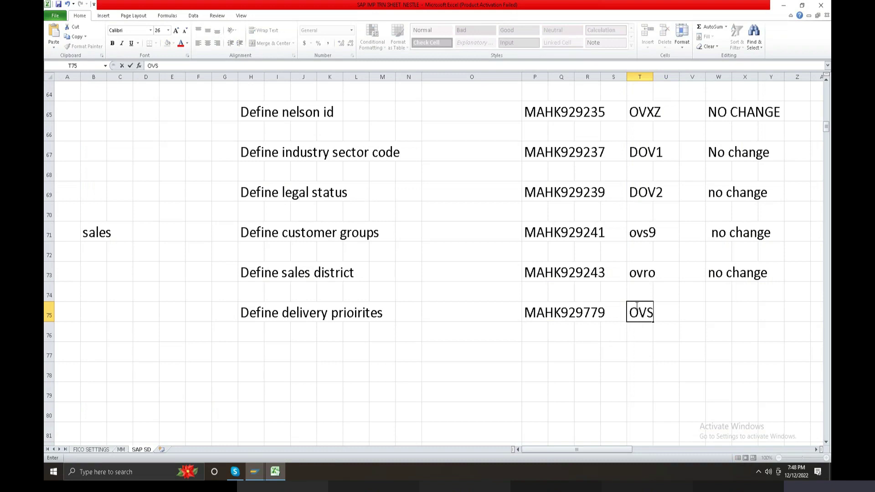
left_click(714, 312)
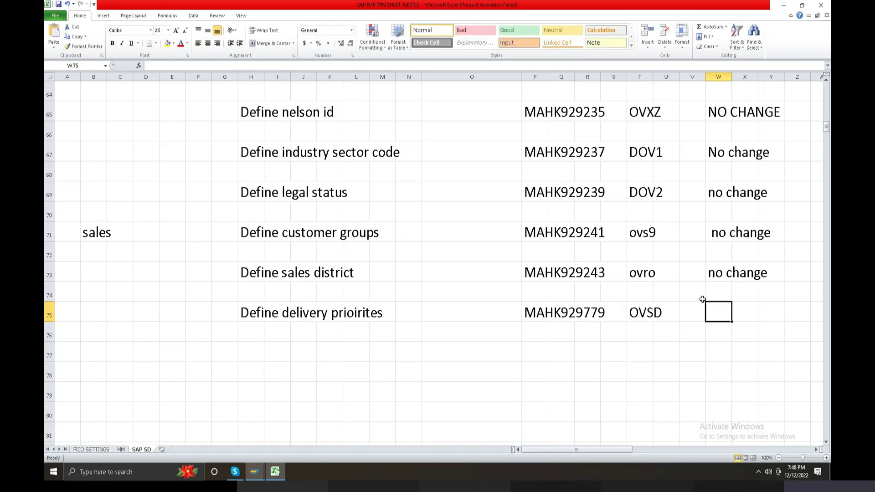
type("No change")
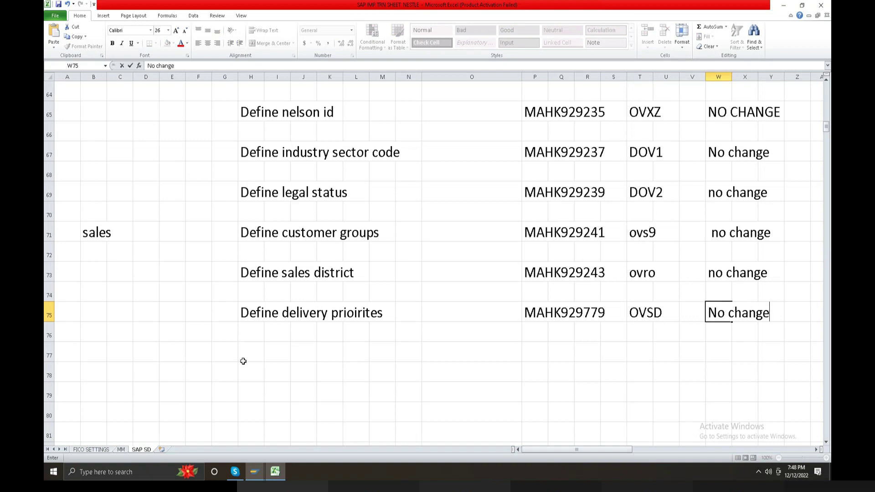
left_click(273, 470)
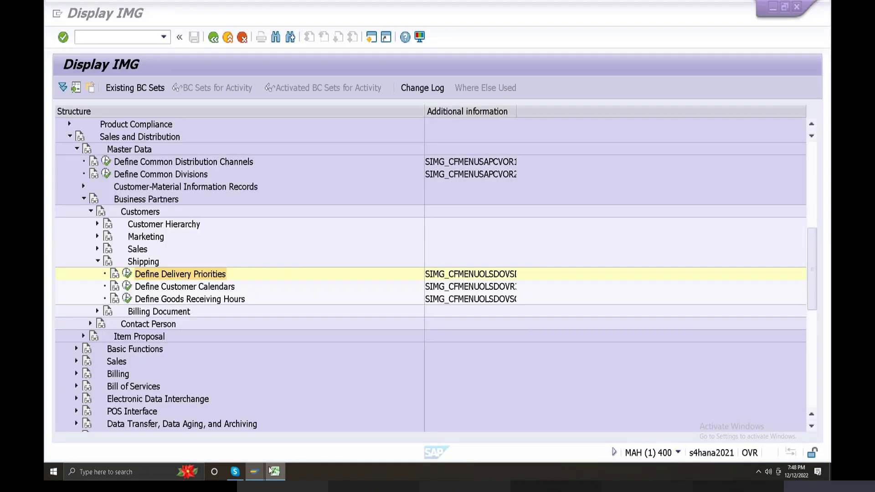
left_click(128, 287)
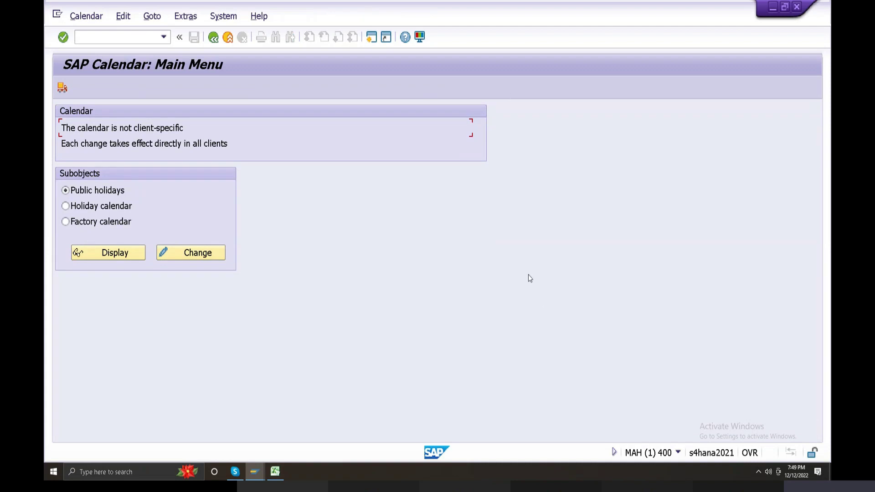
- Open a second SAP session and display the SAP Reference IMG via spro
left_click(58, 16)
left_click(107, 115)
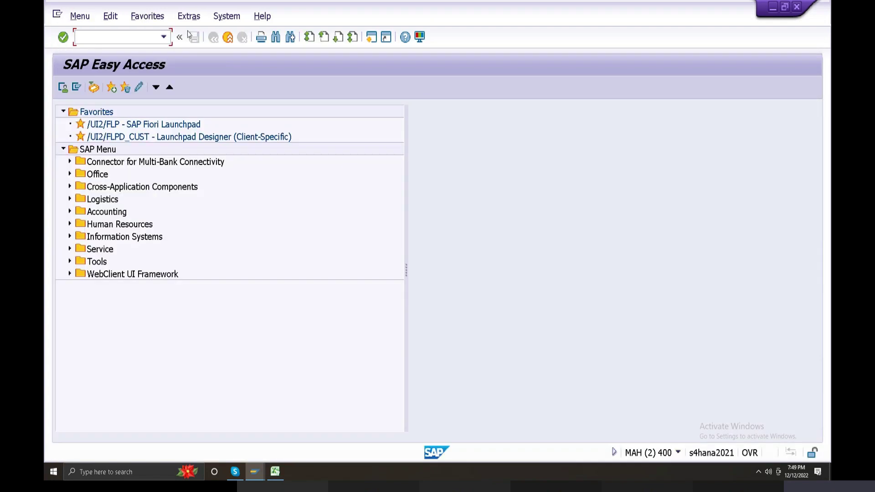
left_click(164, 37)
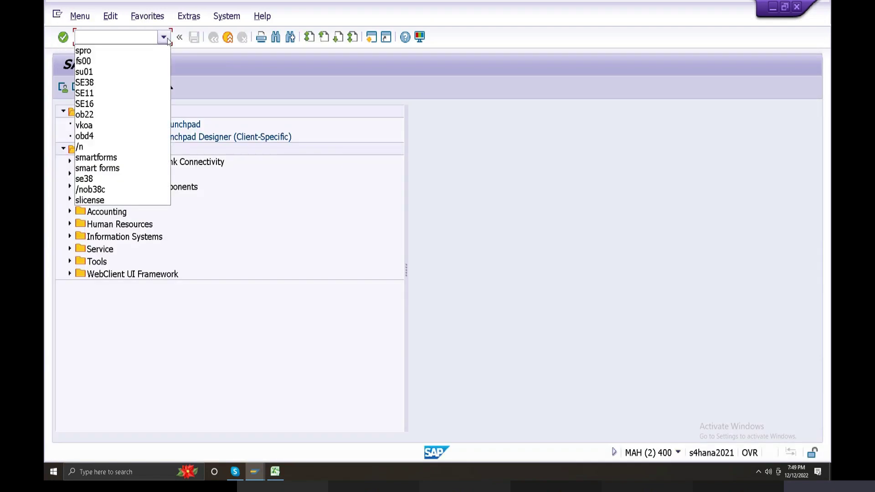
left_click(104, 52)
key("Return")
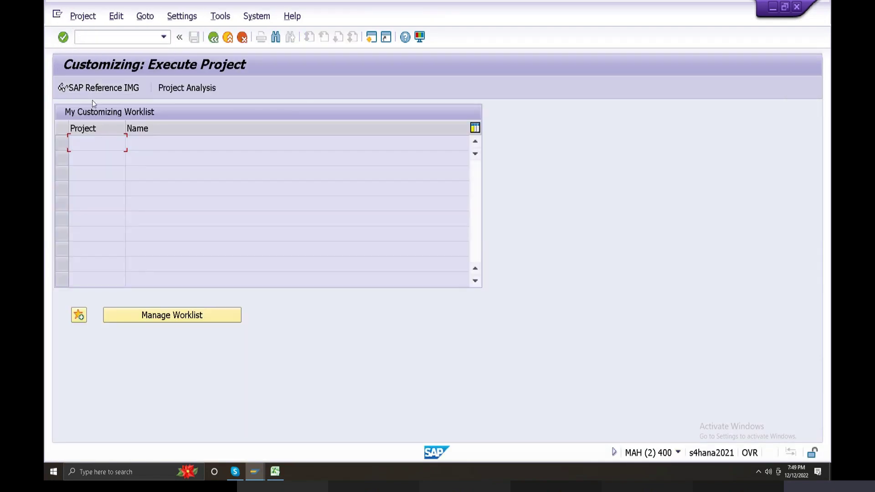
key("F5")
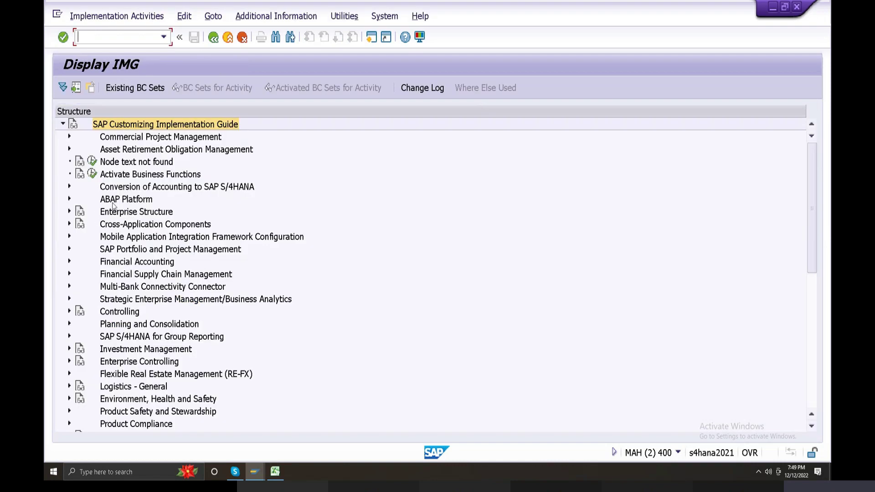
- Open Maintain Calendar under ABAP Platform > General settings, then close the second session
left_click(116, 201)
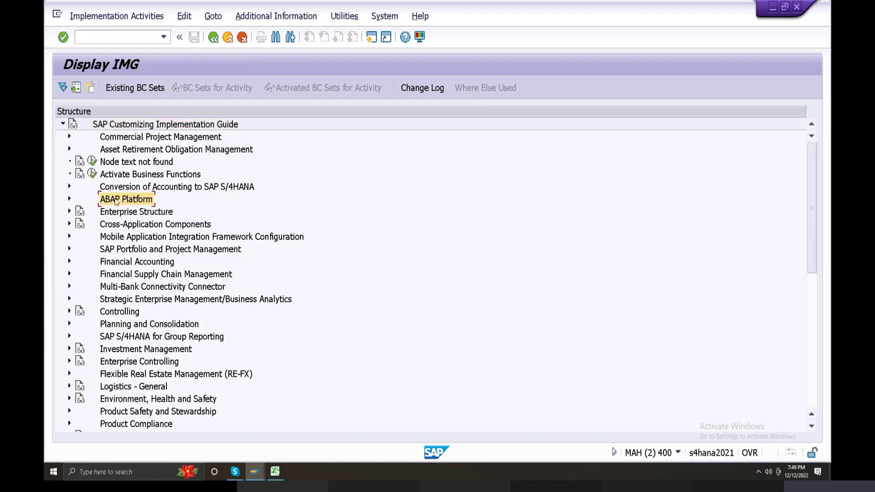
left_click(69, 199)
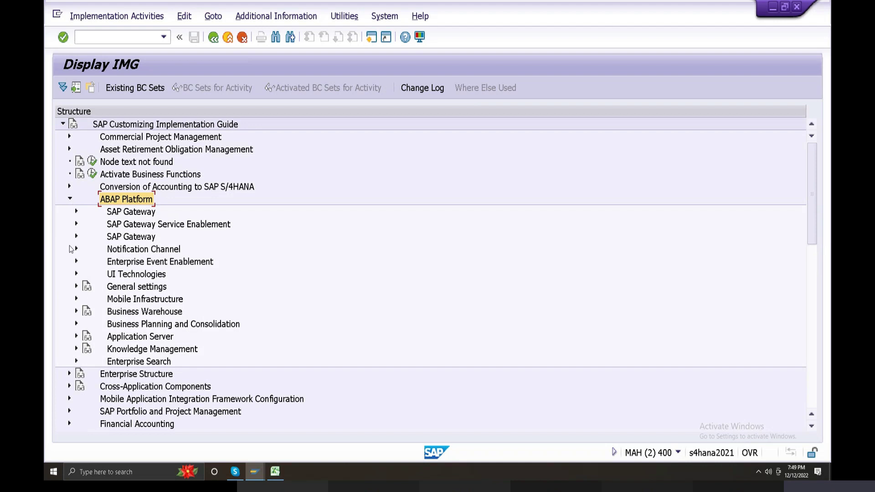
left_click(76, 286)
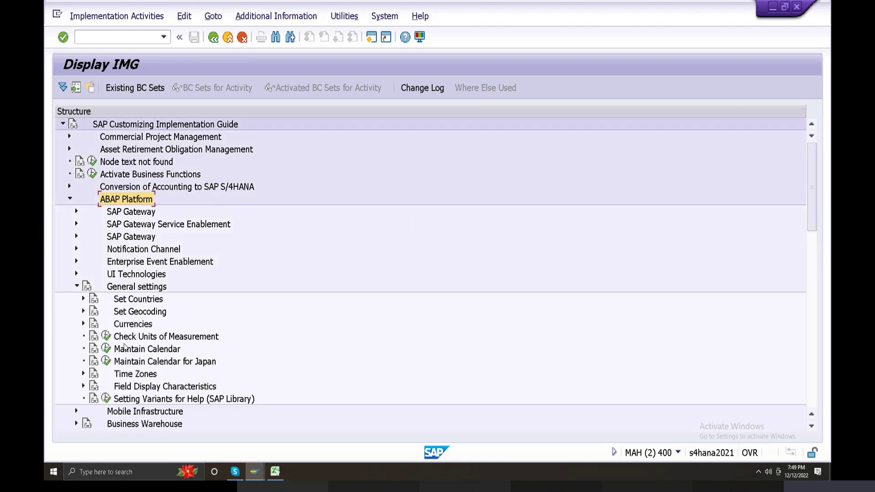
double_click(137, 350)
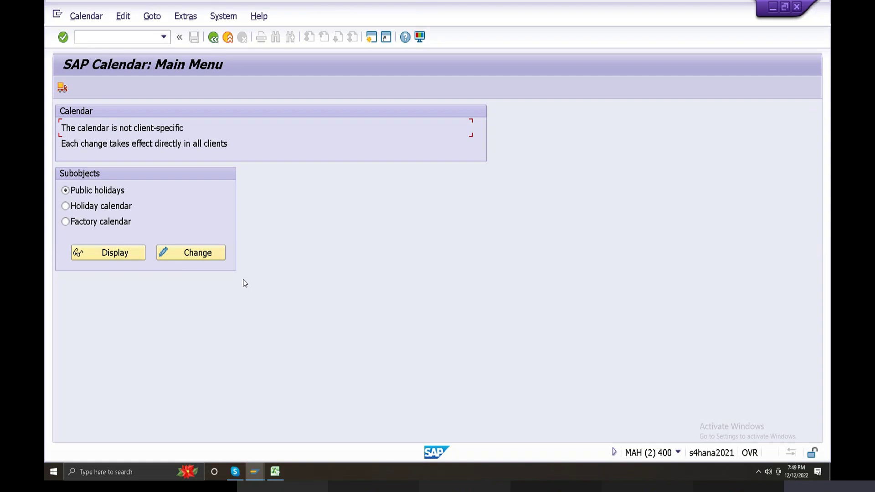
left_click(213, 37)
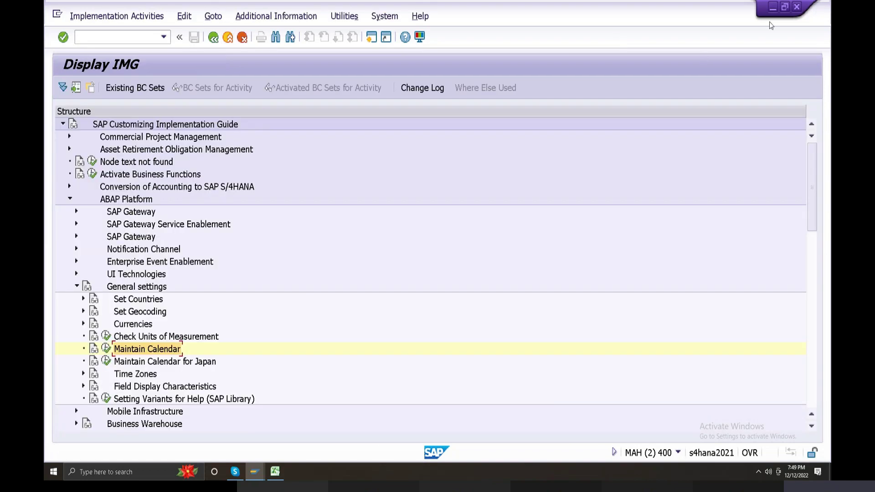
left_click(796, 7)
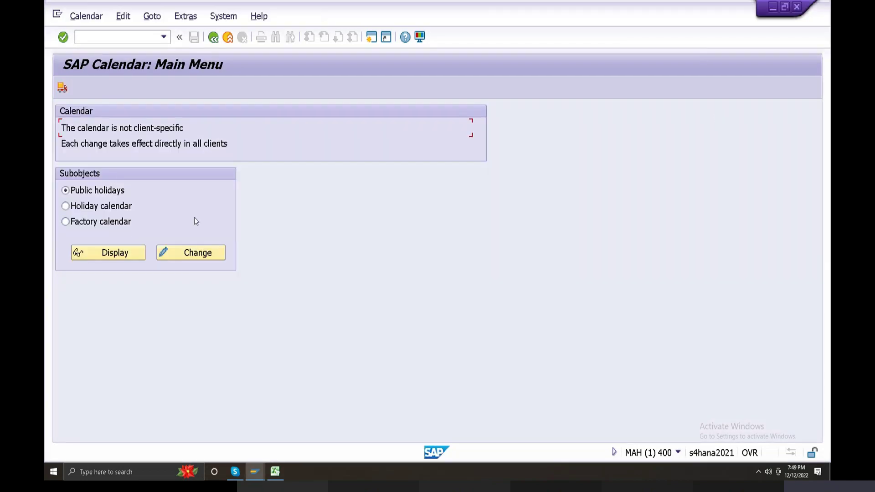
- Log 'Define customer calender' with note 'mm consultant will take care' in Excel cell H77
left_click(212, 37)
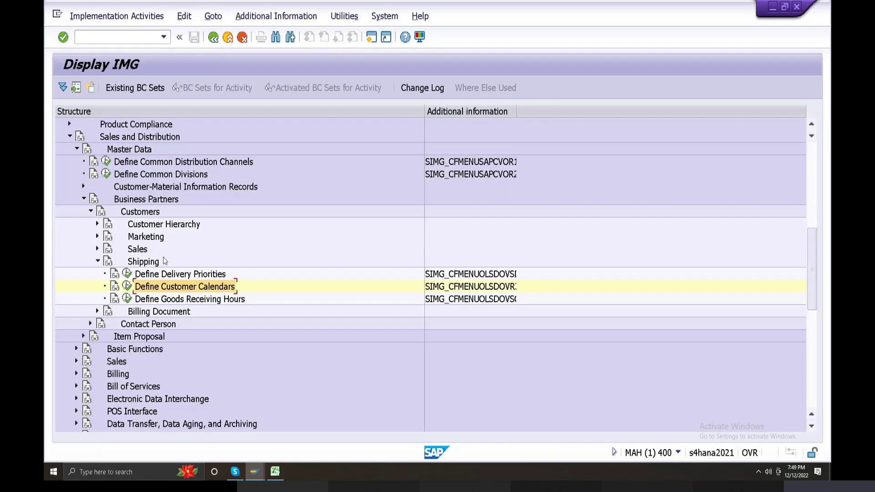
left_click(275, 472)
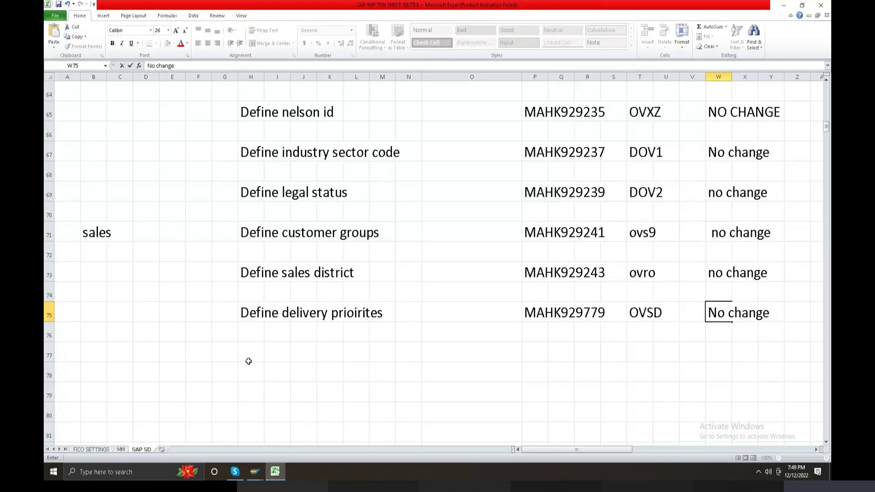
type("Define")
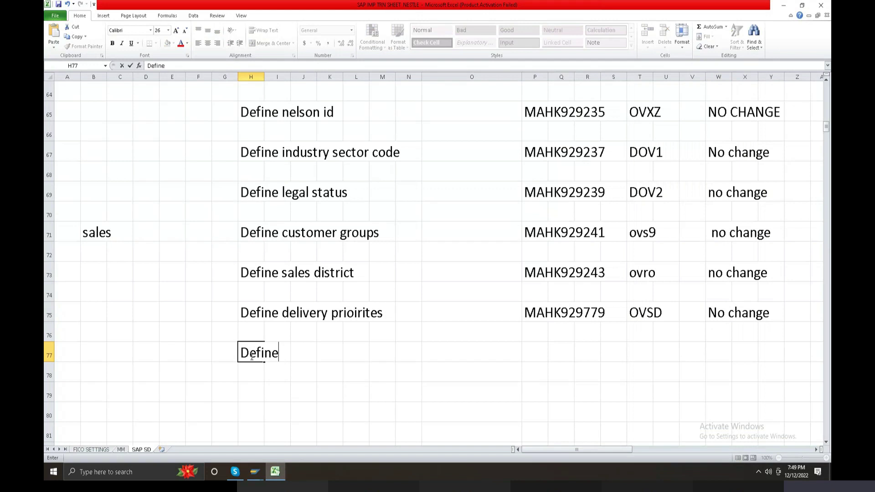
type(" customer ca")
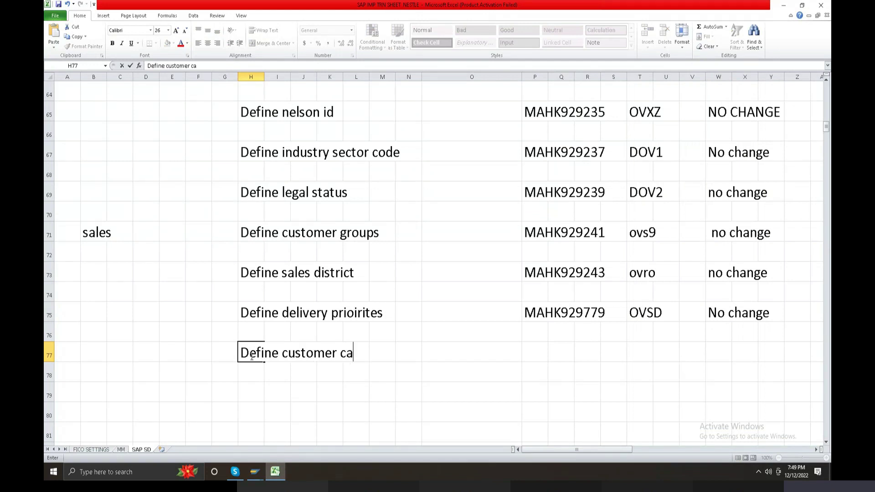
type("lender    mm consutla")
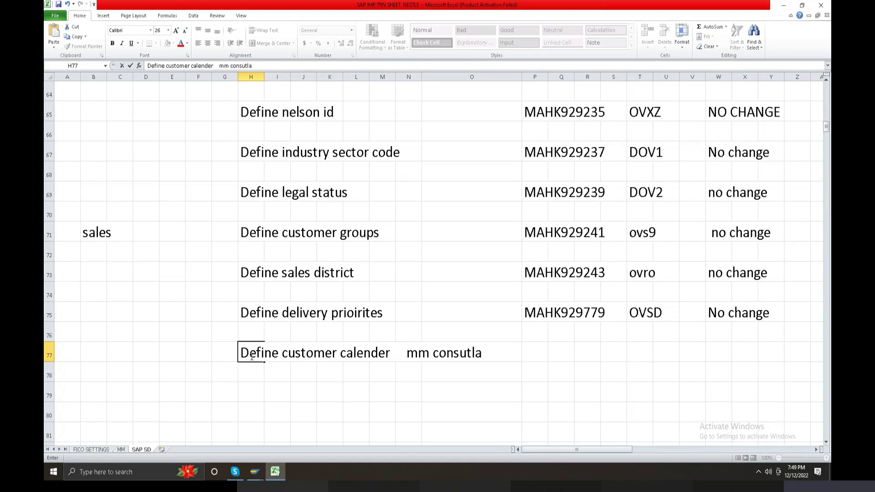
key("BackSpace")
key("BackSpace")
key("BackSpace")
type("ltant will take ce")
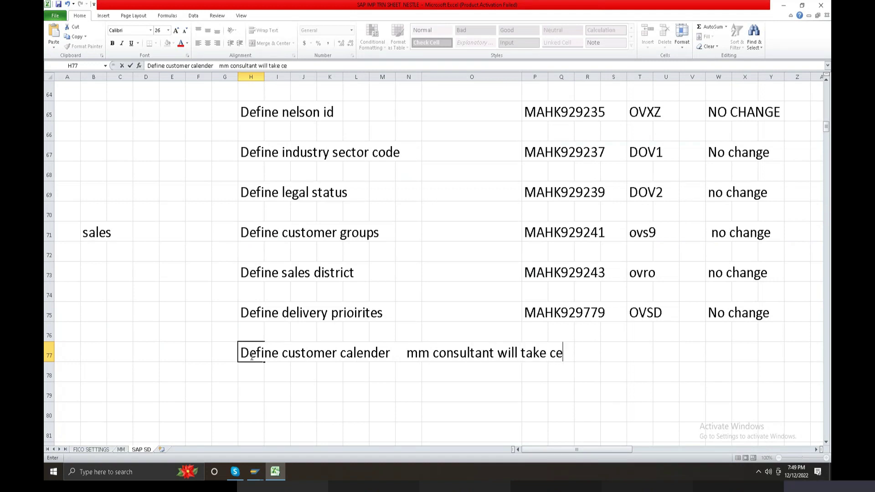
key("BackSpace")
type("are")
left_click(275, 471)
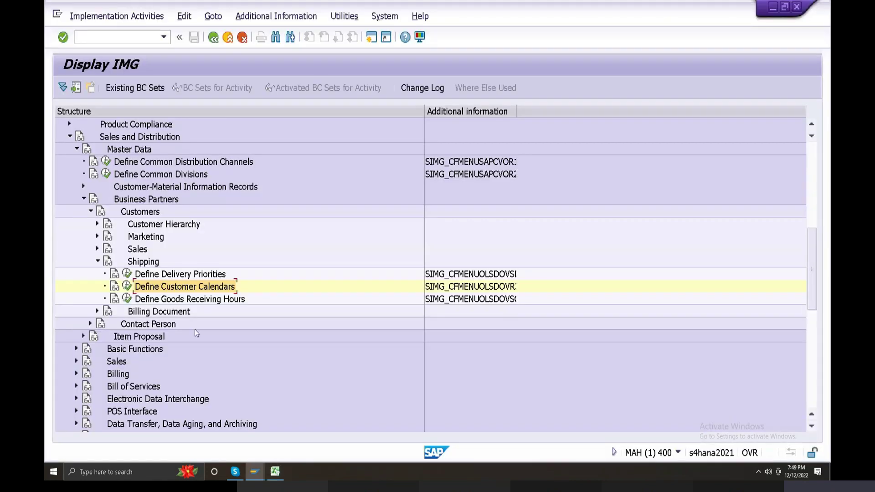
- Open Define Goods Receiving Hours, browse the entries, and abandon an empty new entry
left_click(126, 298)
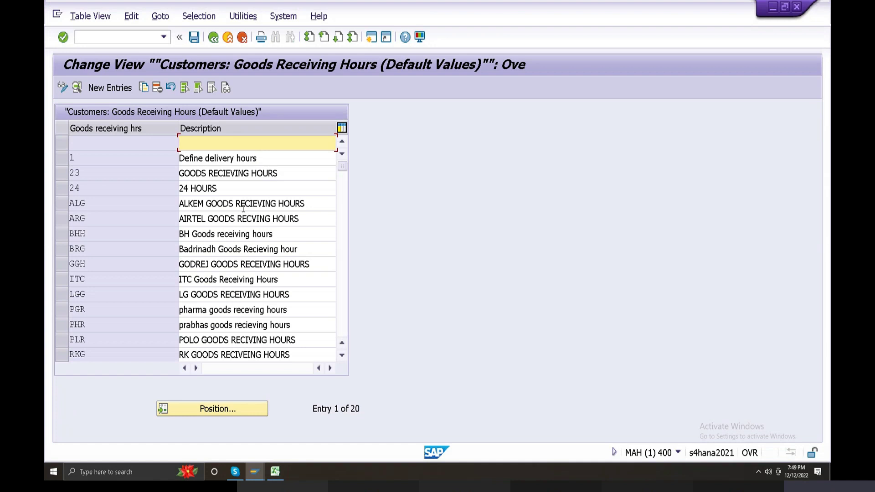
scroll(243, 208, "down", 1)
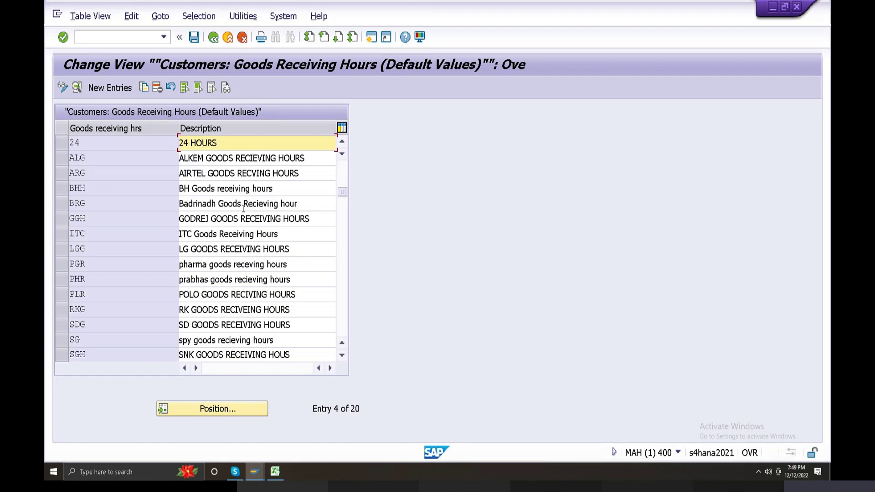
scroll(243, 208, "down", 1)
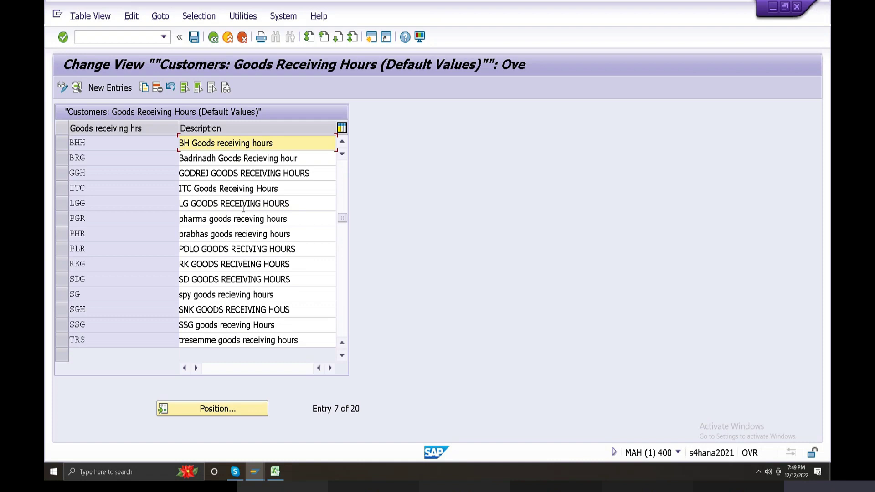
scroll(243, 208, "up", 2)
left_click(110, 158)
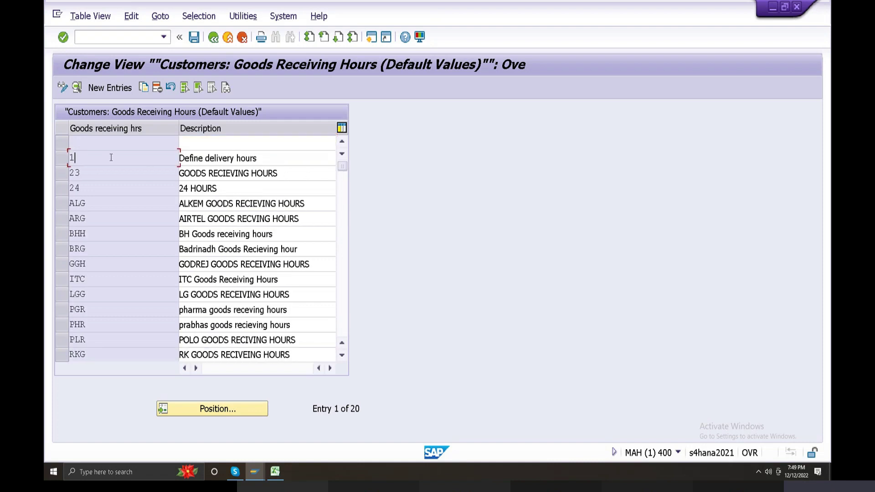
left_click(103, 91)
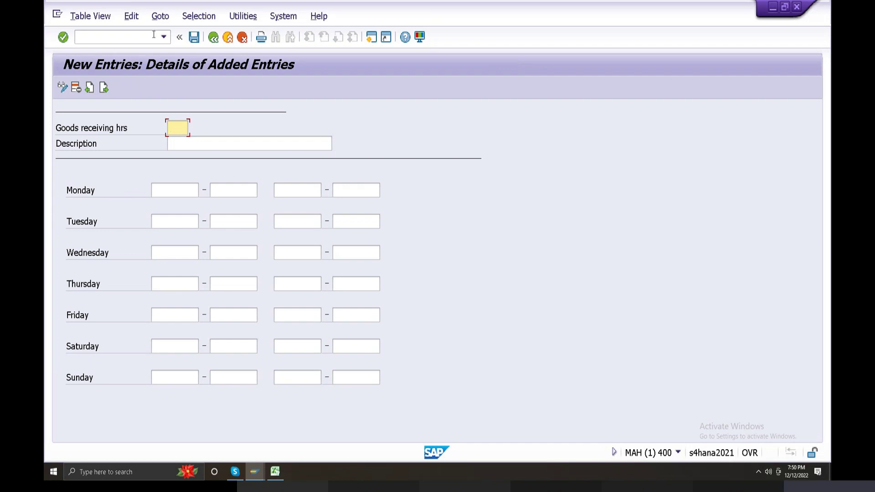
left_click(213, 37)
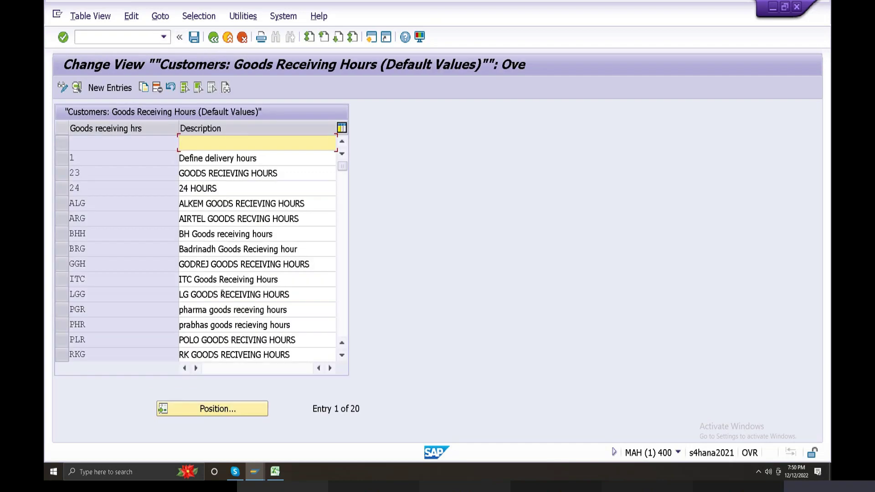
- Cancel a copy of entry 1, then open the ALKEM (ALG) entry's details
scroll(222, 294, "down", 2)
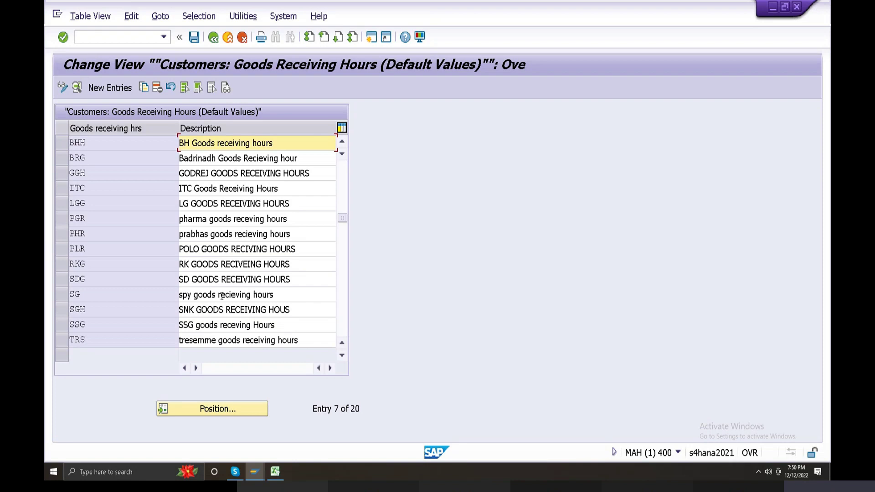
scroll(221, 296, "up", 1)
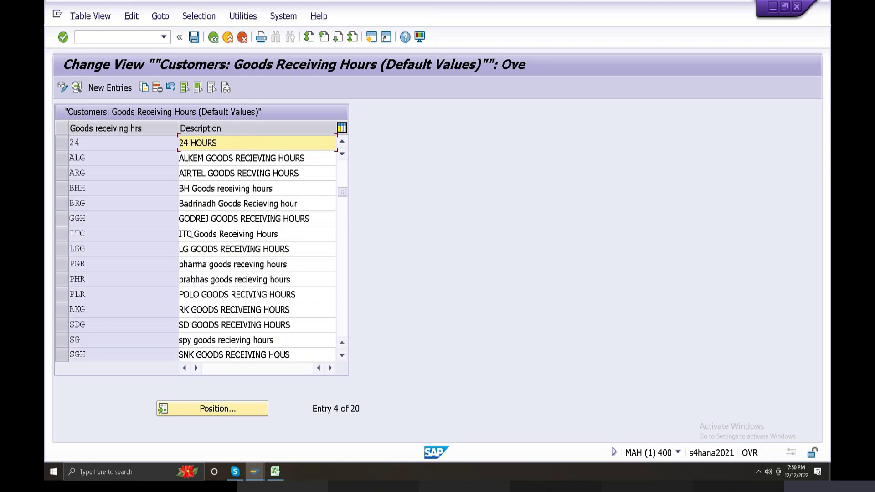
scroll(131, 205, "up", 1)
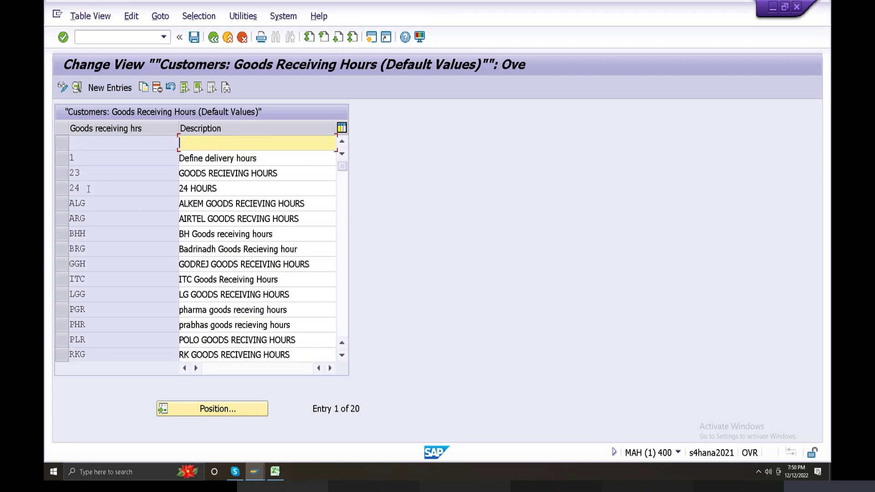
left_click(58, 158)
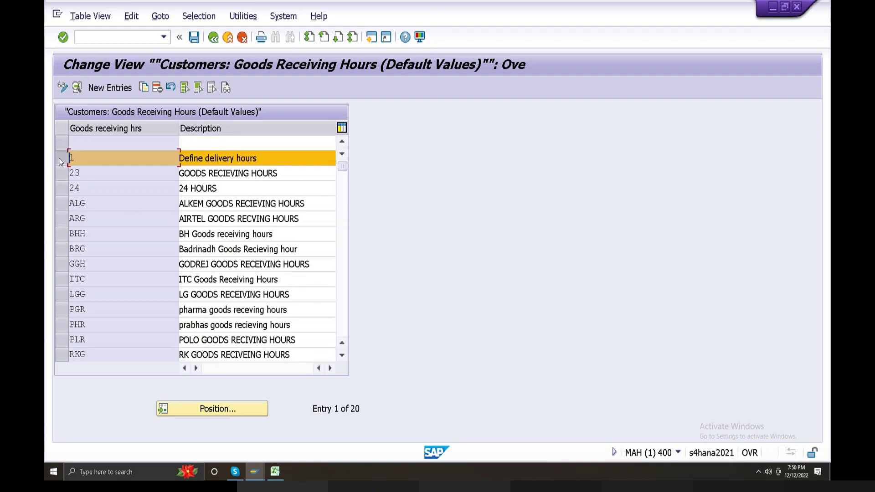
left_click(143, 88)
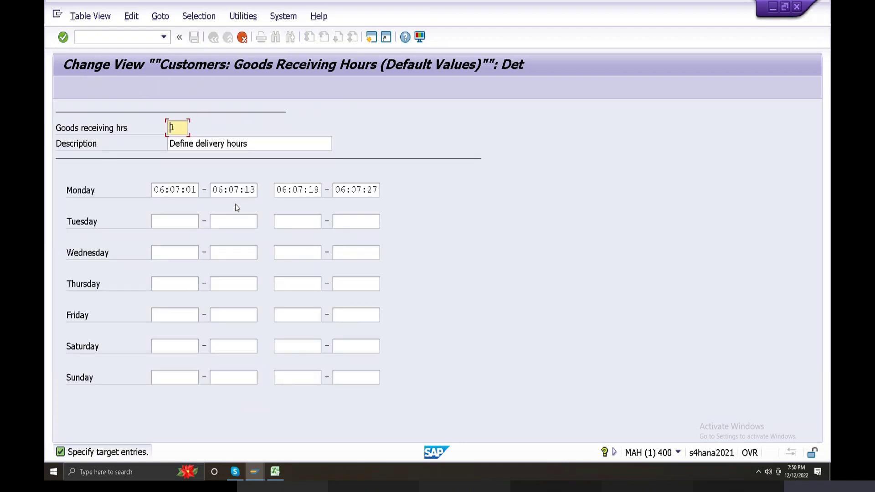
left_click(242, 37)
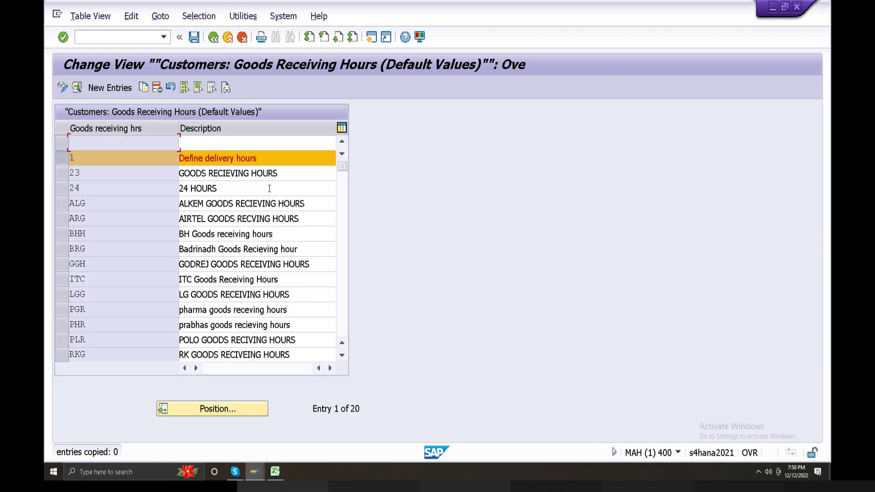
left_click(213, 203)
double_click(213, 202)
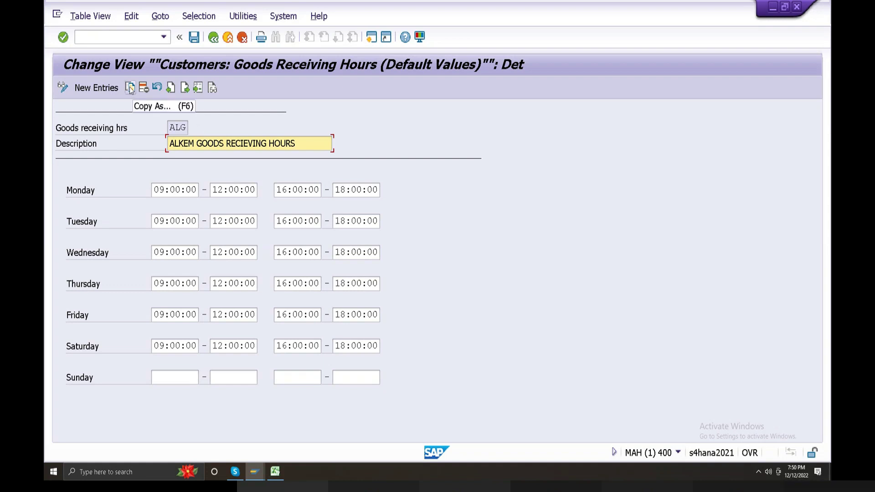
- Leave the blank new entry, reopen Define Goods Receiving Hours, and copy entry 23
left_click(96, 87)
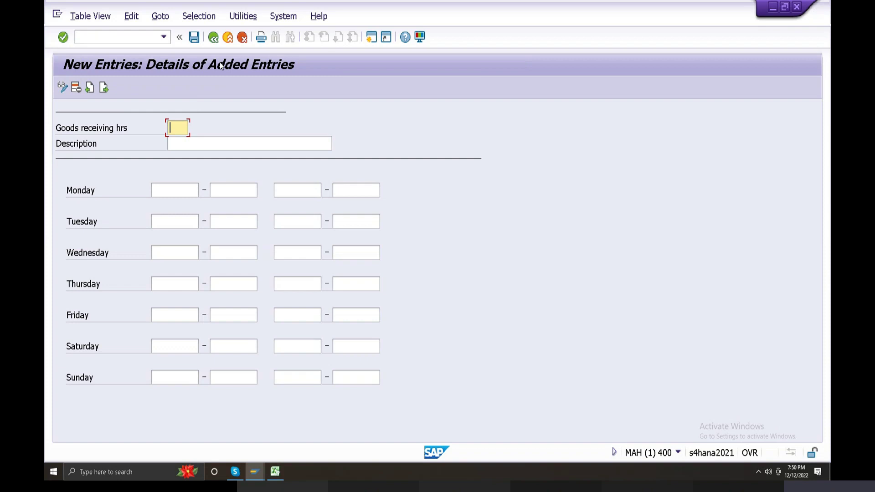
left_click(228, 36)
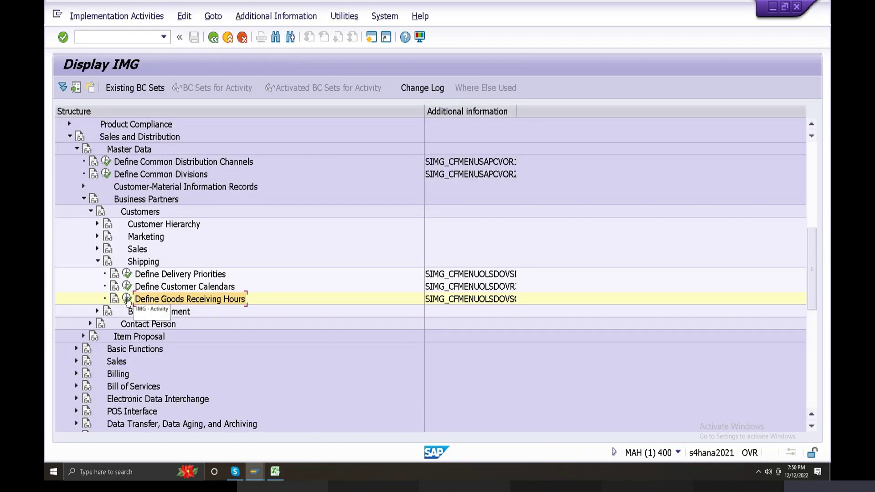
double_click(157, 299)
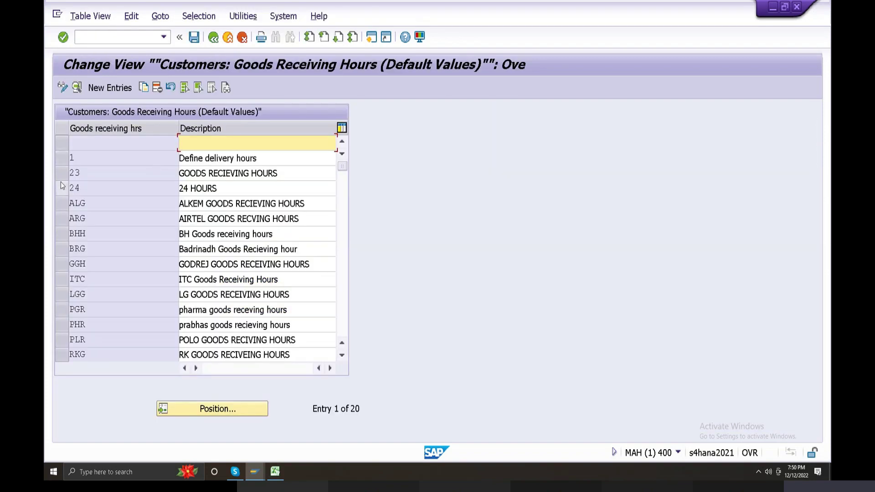
left_click(59, 174)
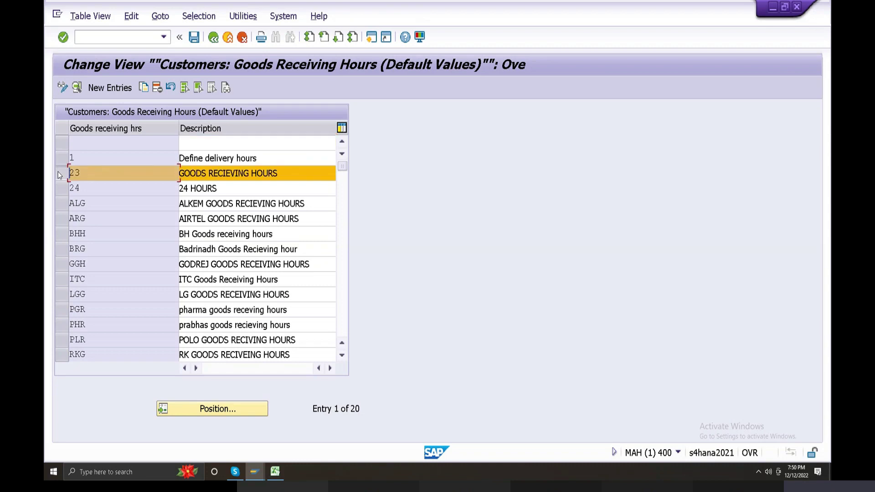
left_click(143, 87)
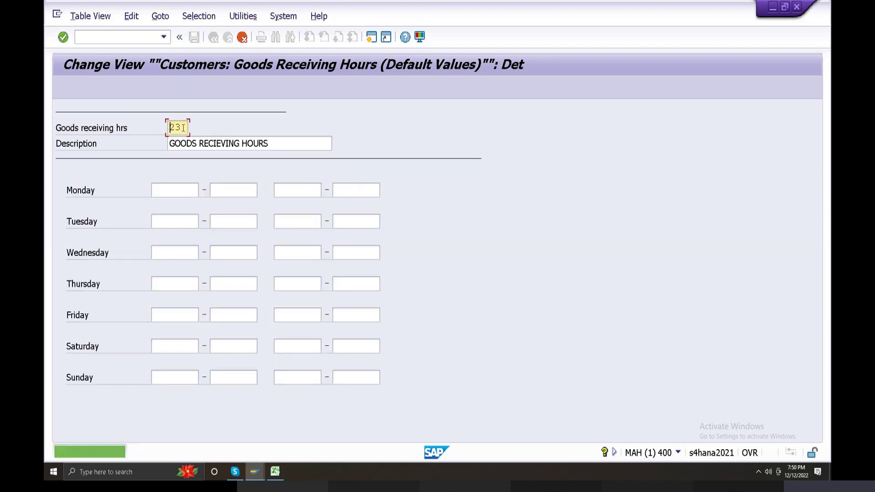
- Give the copy key n1, then cancel and discard it, deselecting entry 23
type("n1")
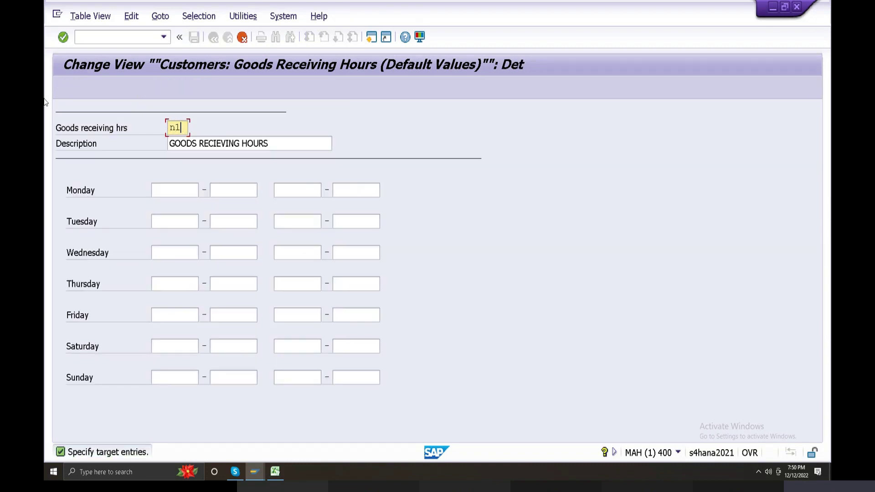
key("Tab")
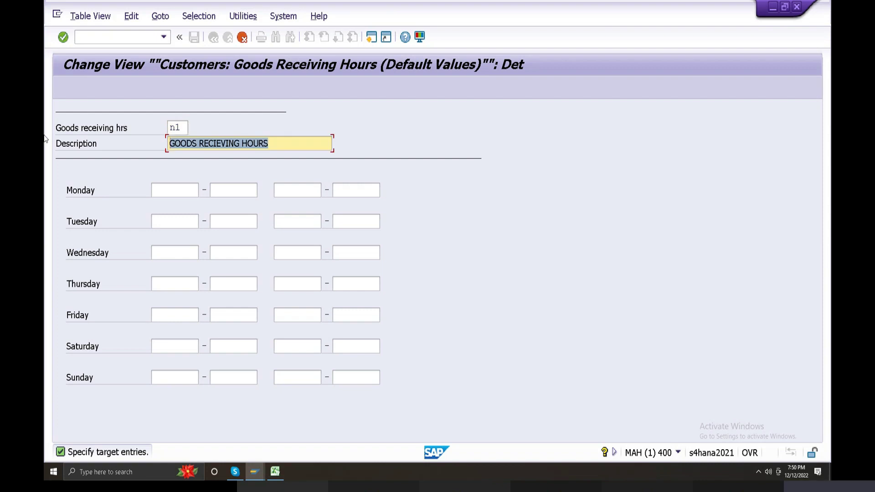
left_click(242, 37)
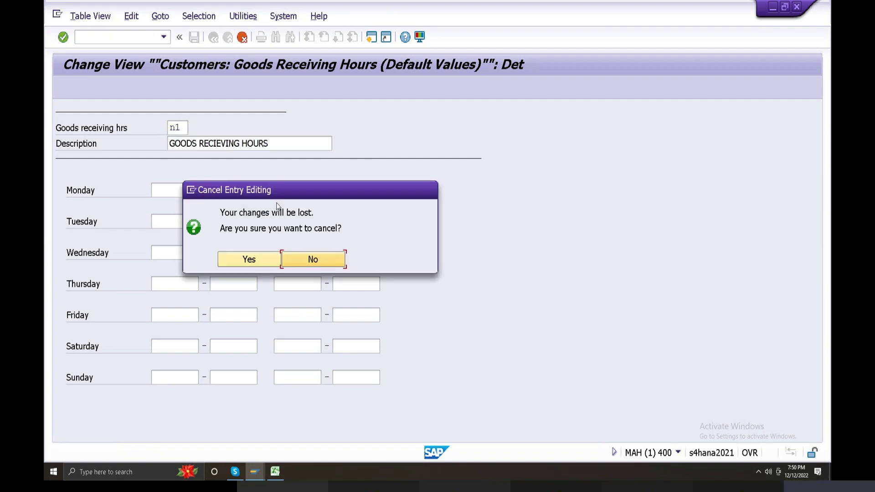
left_click(299, 261)
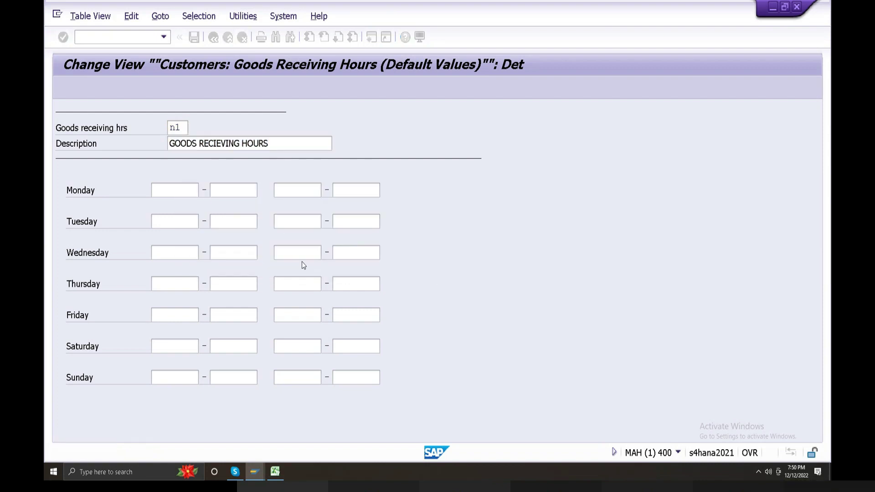
left_click(244, 39)
left_click(251, 261)
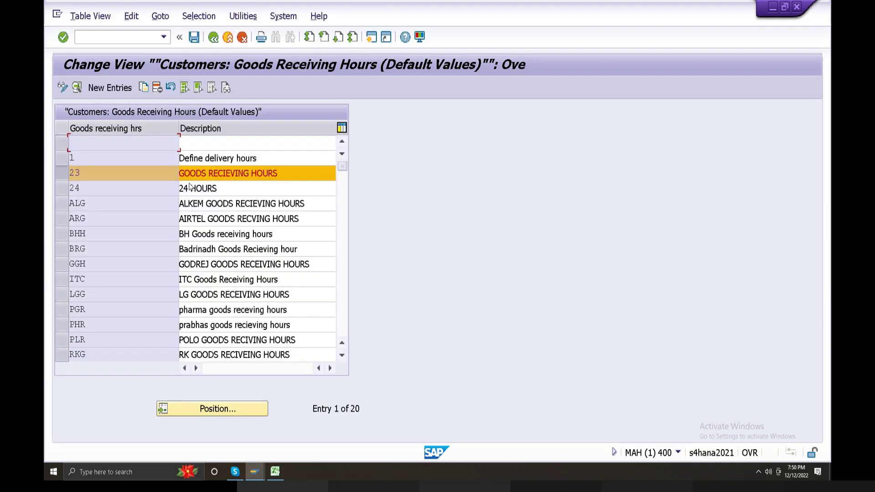
left_click(64, 176)
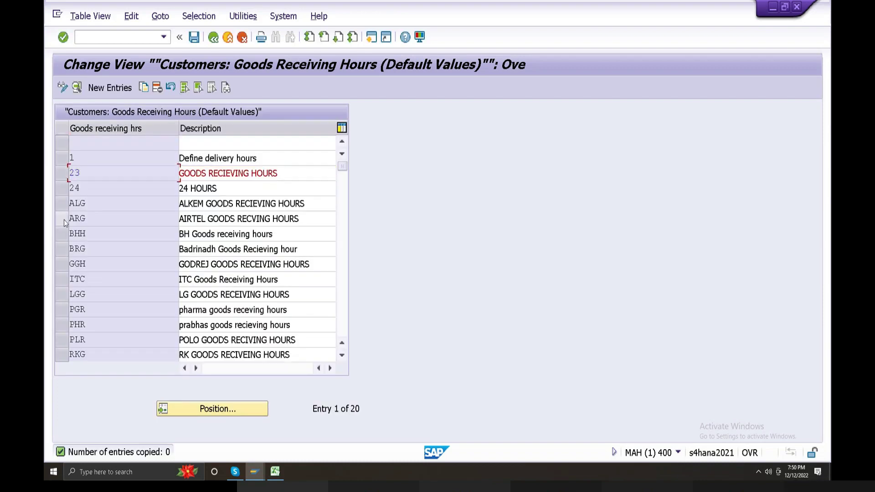
- Copy the SDG entry as new key NGR, described 'nestle goods receiving hours', keeping its weekday times
scroll(76, 279, "down", 2)
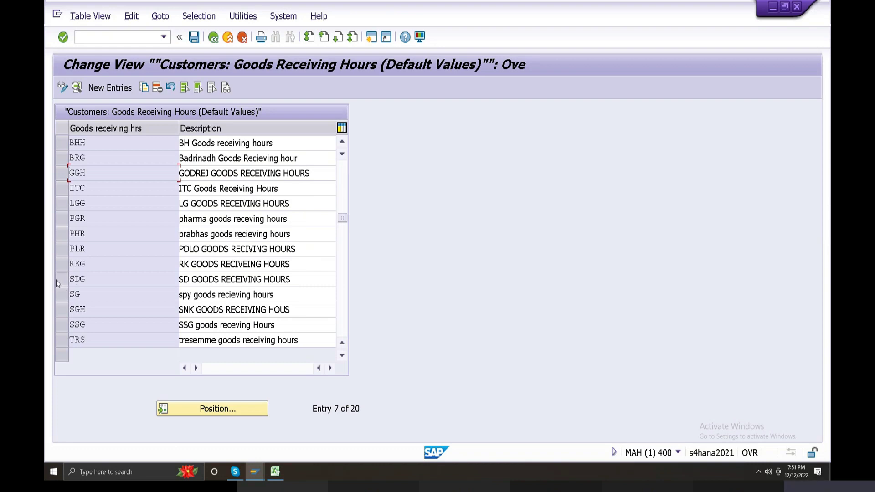
left_click(56, 280)
left_click(143, 87)
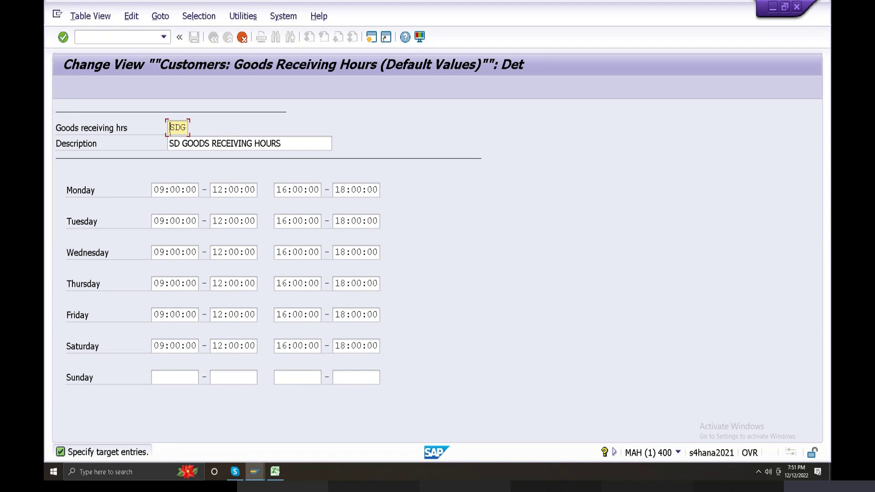
left_click_drag(170, 127, 218, 139)
type("ngr")
left_click_drag(314, 142, 45, 126)
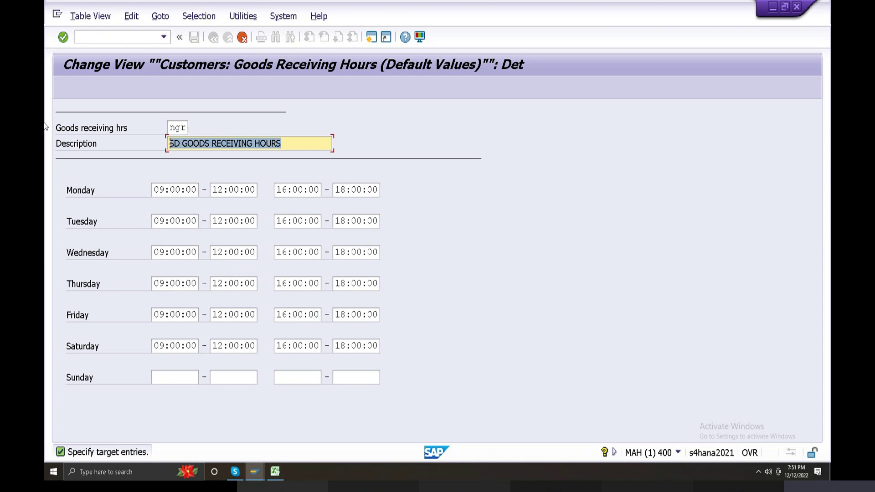
type("nestle go")
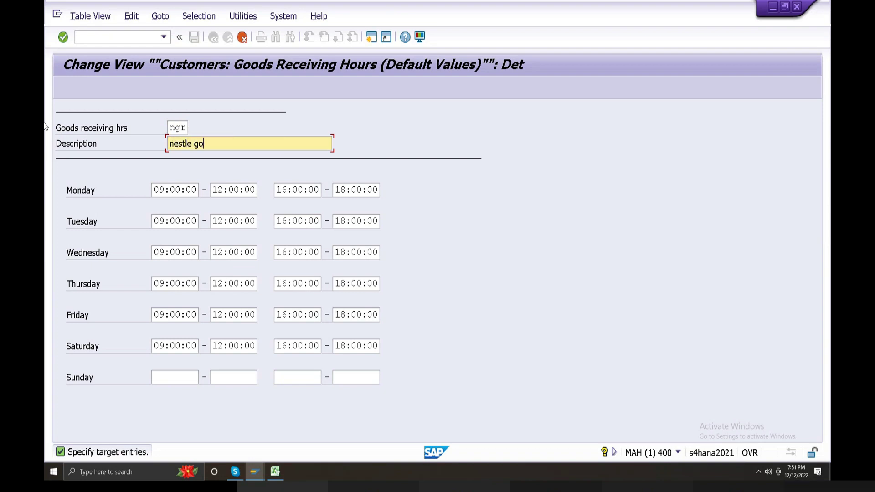
type("ods receivin")
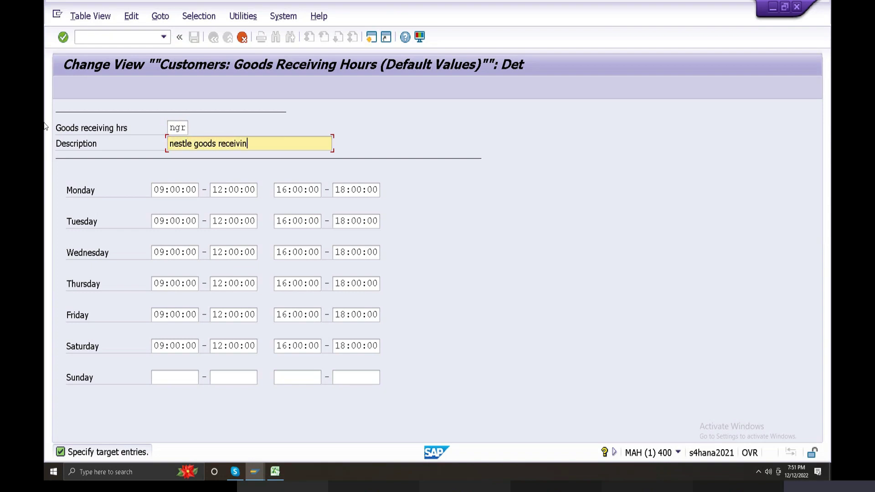
type("g hours")
key("F3")
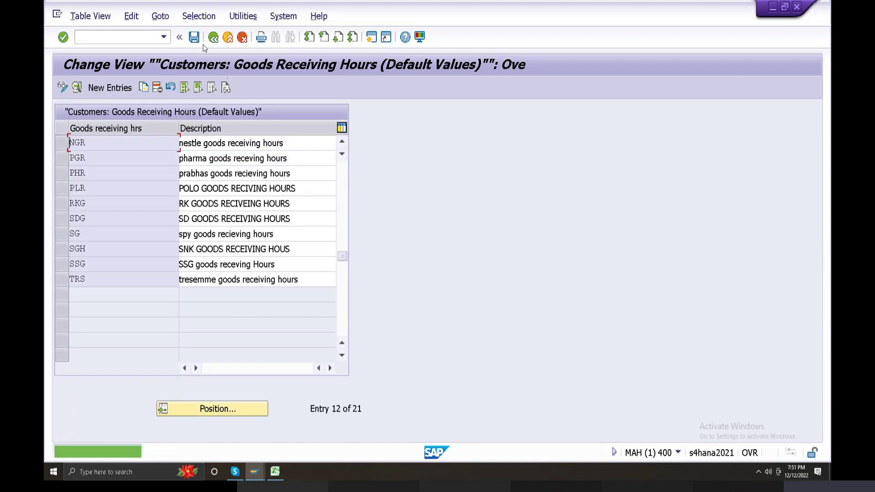
- Save under new customizing request 'Define goods receing hours' and copy its number MAHK929781
left_click(195, 40)
left_click(348, 238)
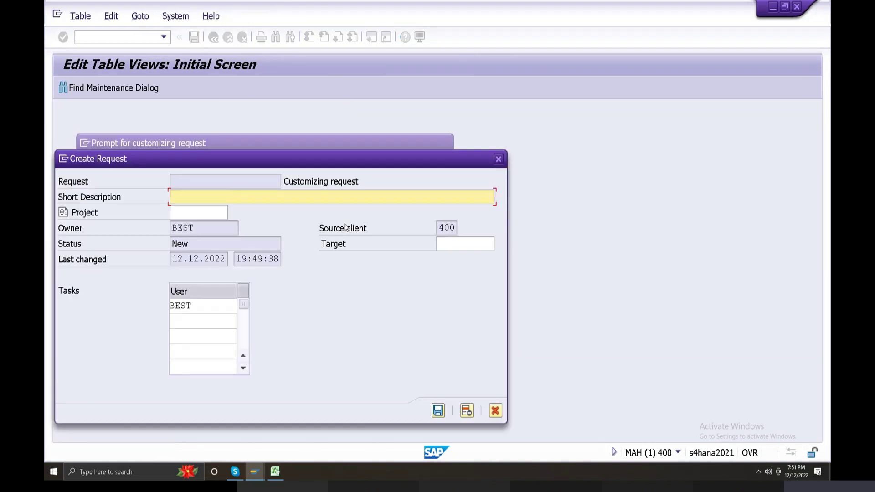
type("Define goods receing hours")
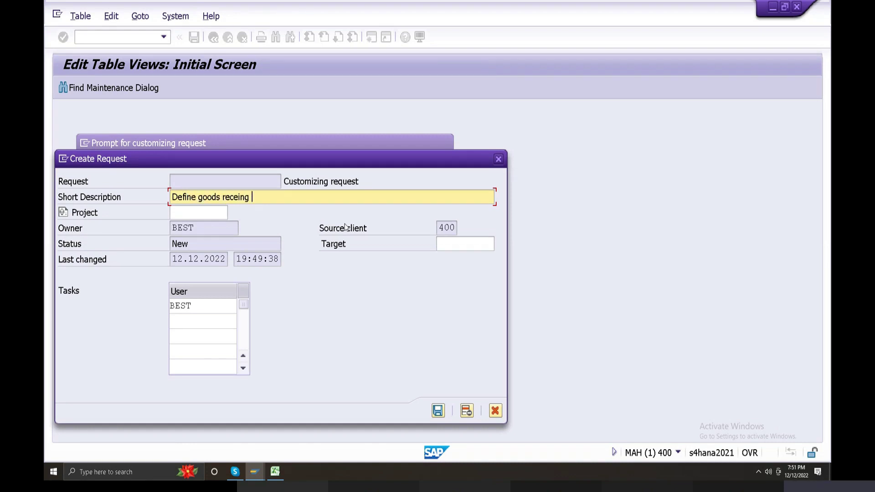
left_click(438, 411)
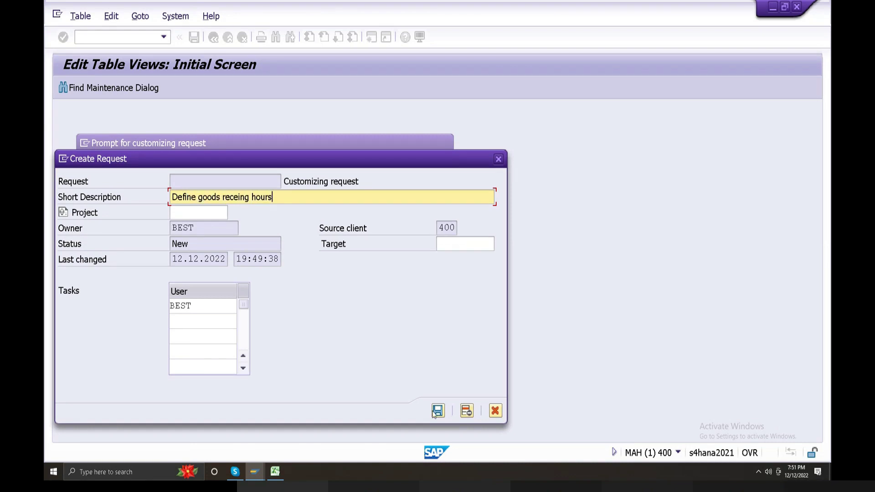
left_click_drag(251, 196, 45, 156)
key("ctrl+c")
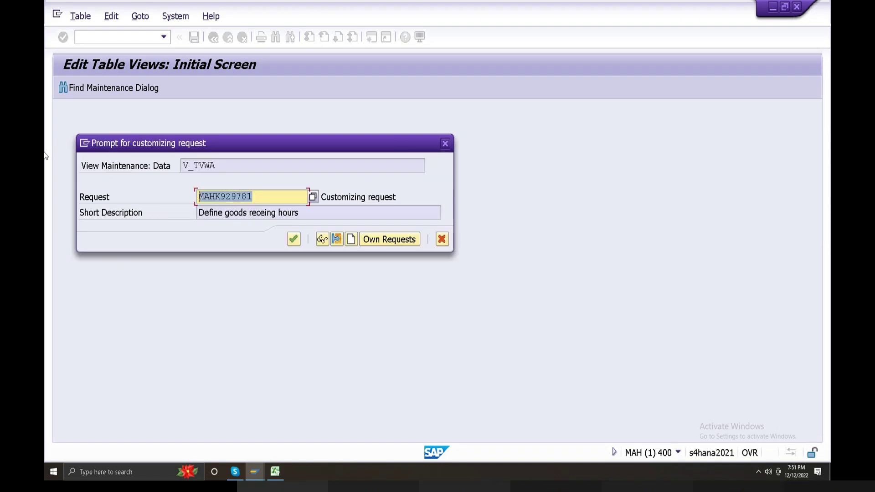
key("Left")
- Paste request number MAHK929781 into Excel cell P79
left_click(275, 472)
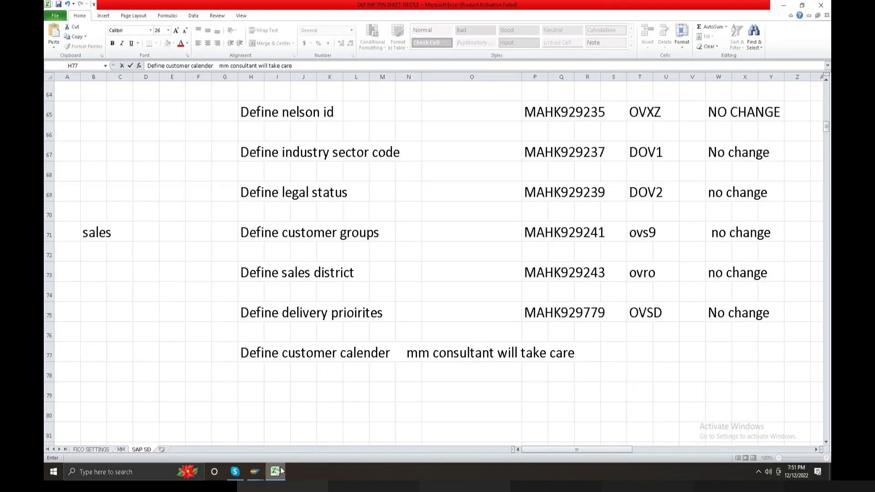
key("ctrl+v")
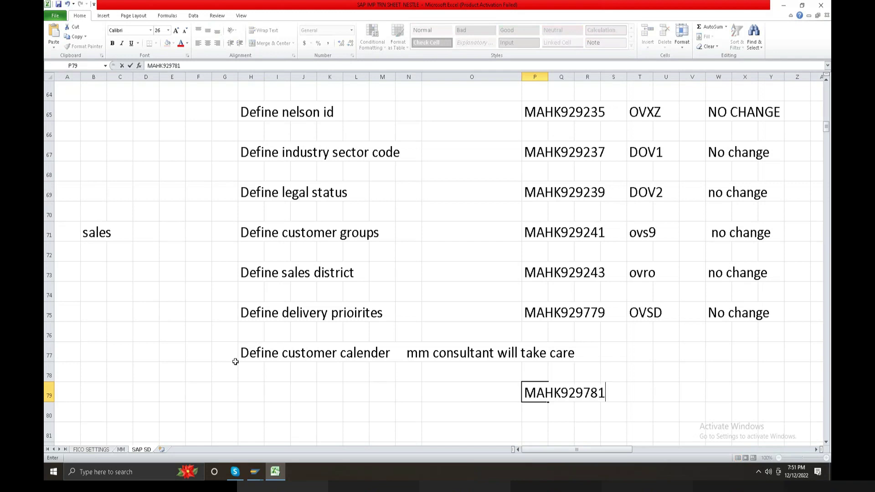
left_click(244, 387)
- Log 'Define goods receing hours' in H79, then confirm the request in SAP to save the entry
left_click(254, 472)
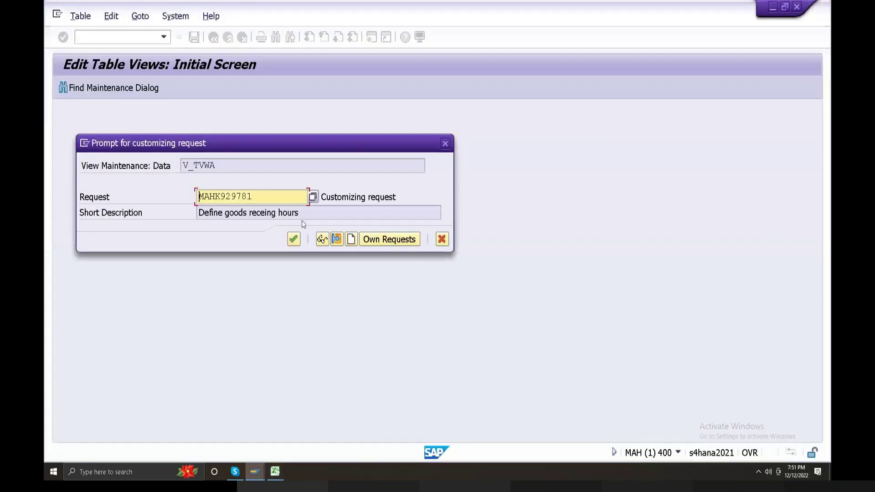
key("Tab")
key("ctrl+c")
key("Left")
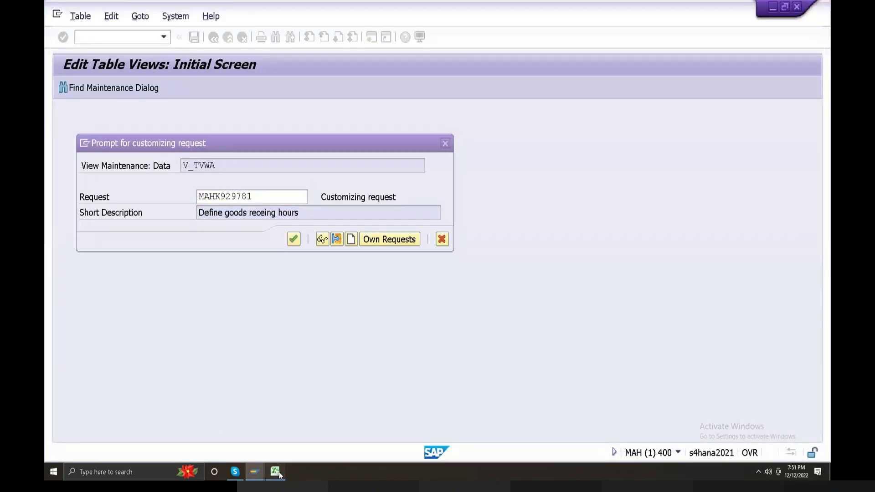
left_click(275, 471)
double_click(253, 385)
key("ctrl+v")
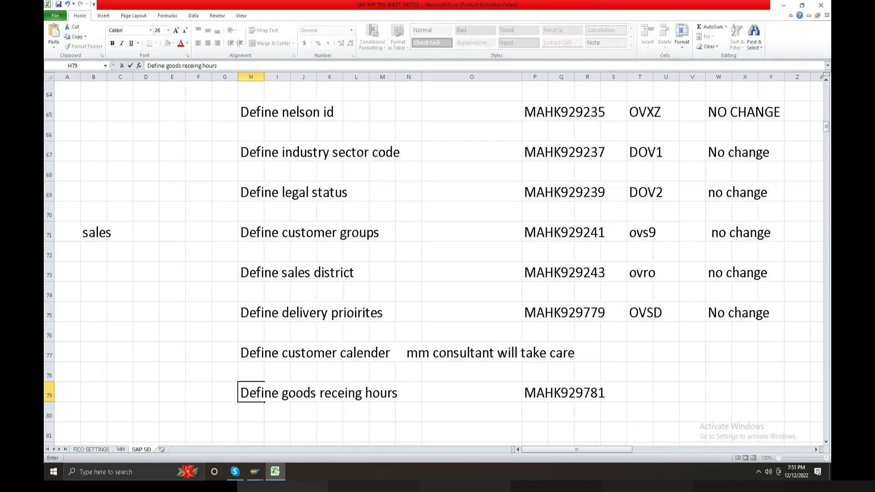
left_click(255, 472)
left_click(294, 239)
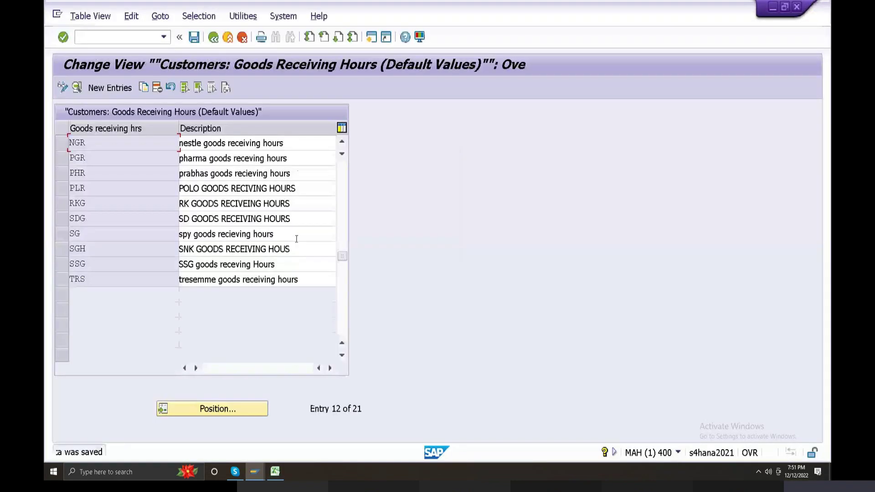